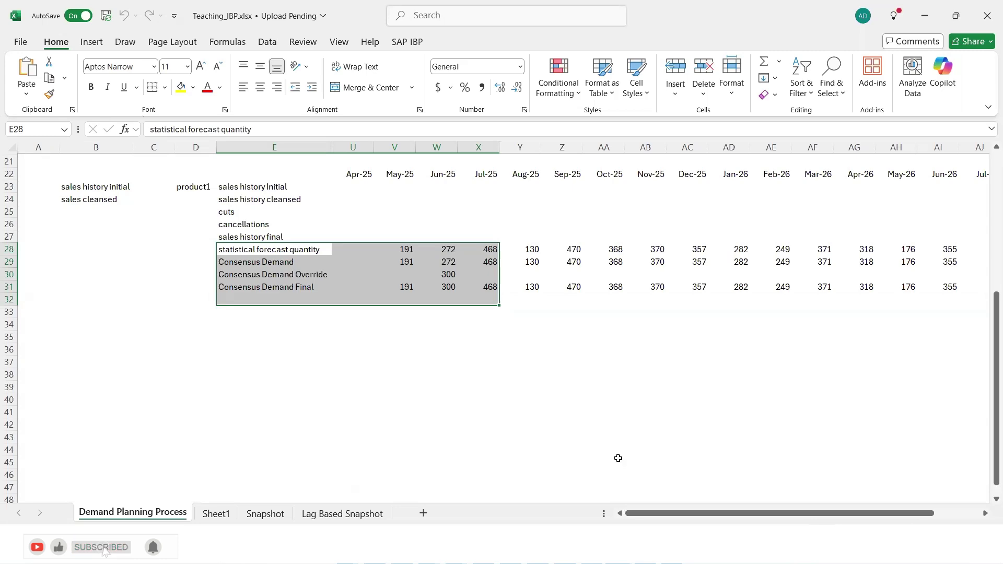
- Bring up the ActualsQtyAdjVsStatFc workbook and toggle its chart, which reports SAP_IBP_Chart.xlam missing
click(815, 473)
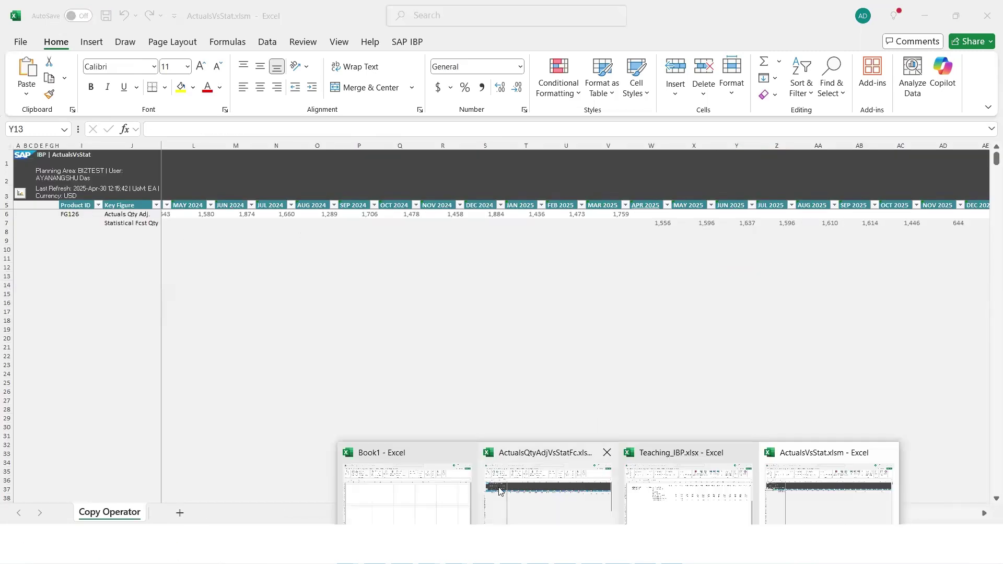
click(503, 491)
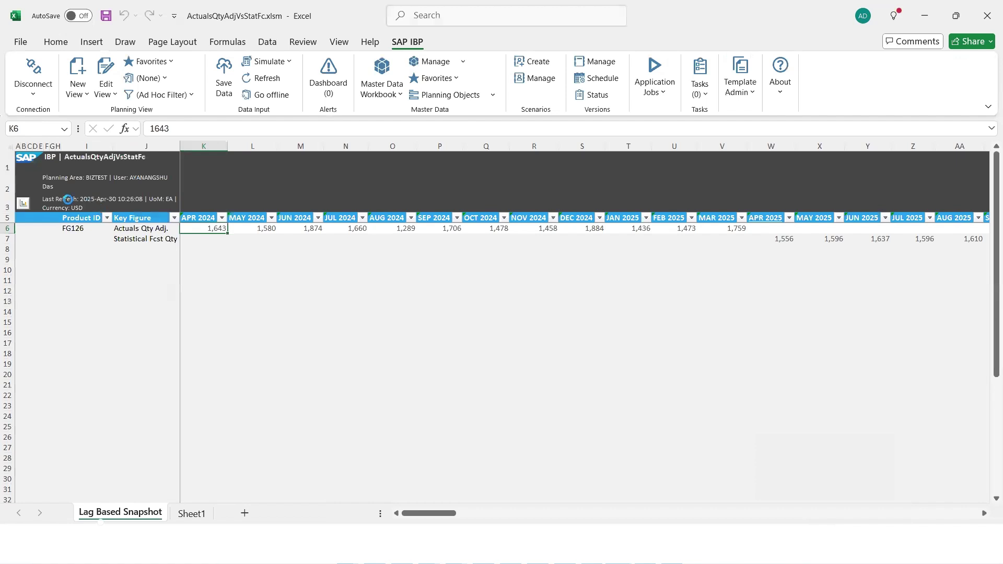
click(23, 203)
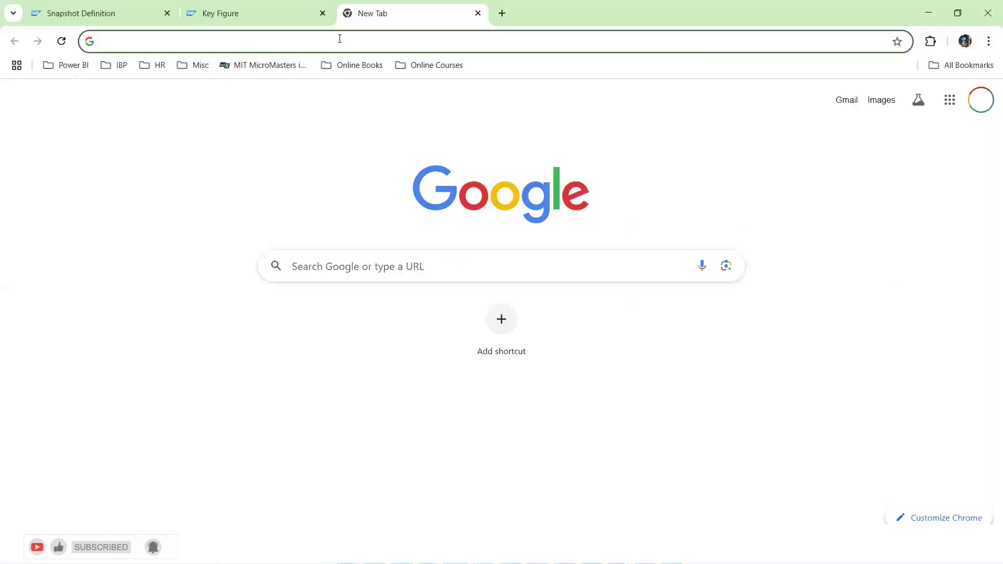
- Google SAP_IBP_Chart.xlam and open the SAP-samples GitHub repo's VBA_Template_2411_andOnwards folder
text(SAP_)
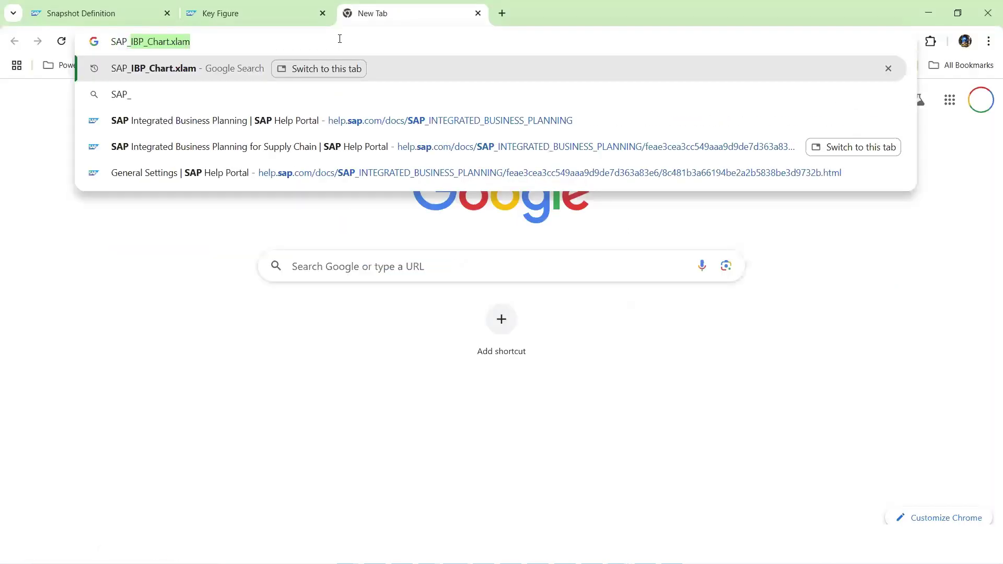
key(Return)
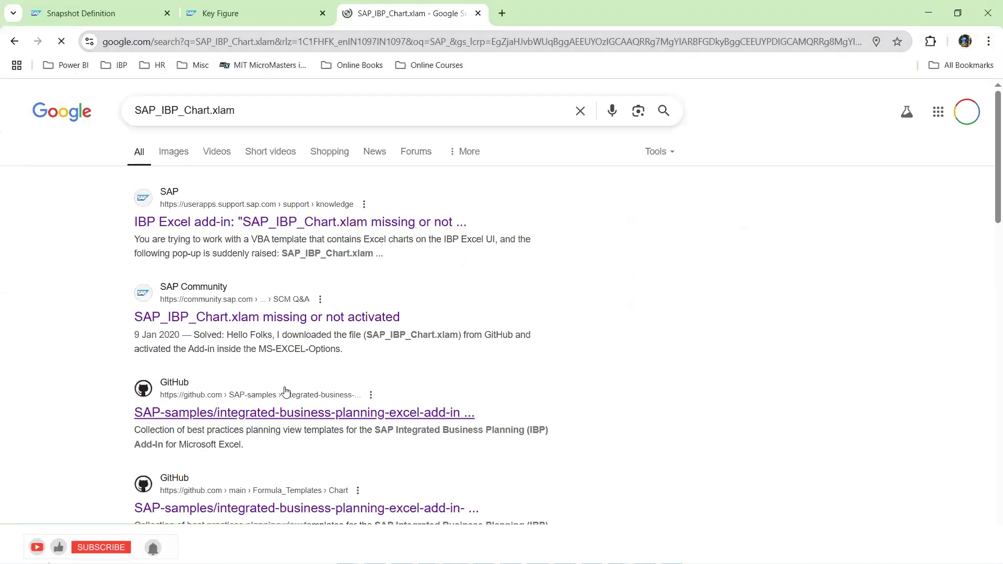
click(157, 395)
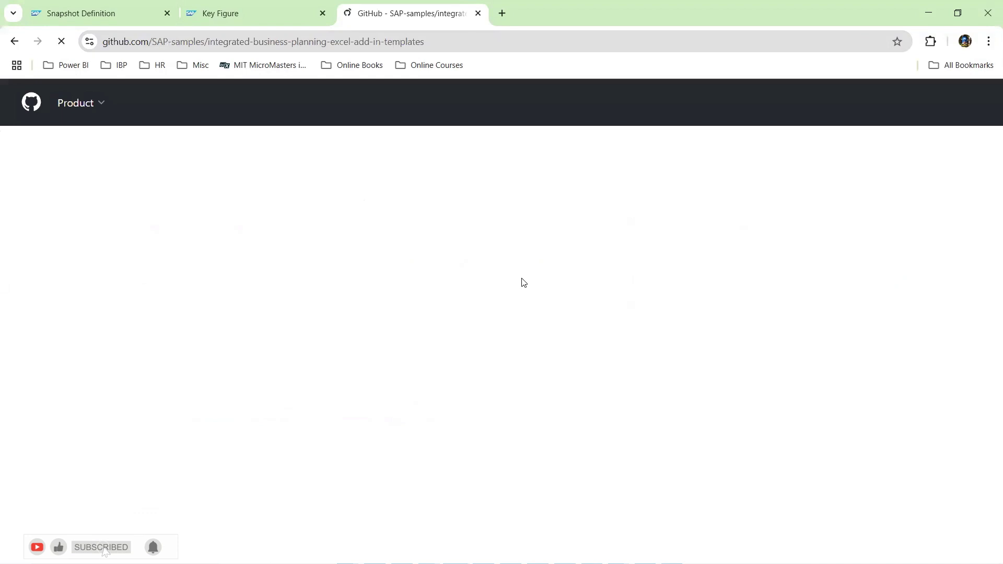
click(155, 400)
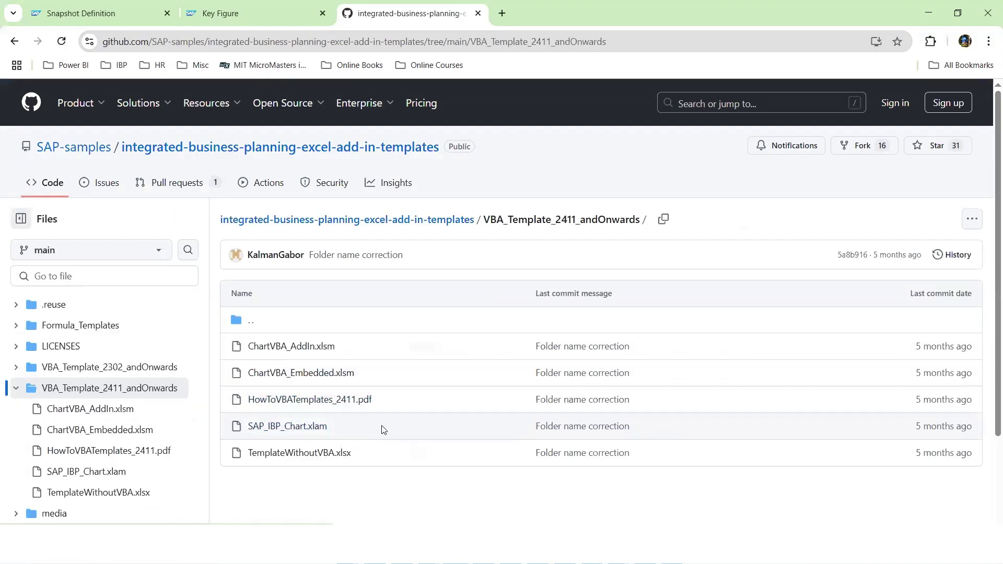
- Save SAP_IBP_Chart.xlam to Downloads without the '(1)' suffix, replacing the existing copy
right_click(302, 428)
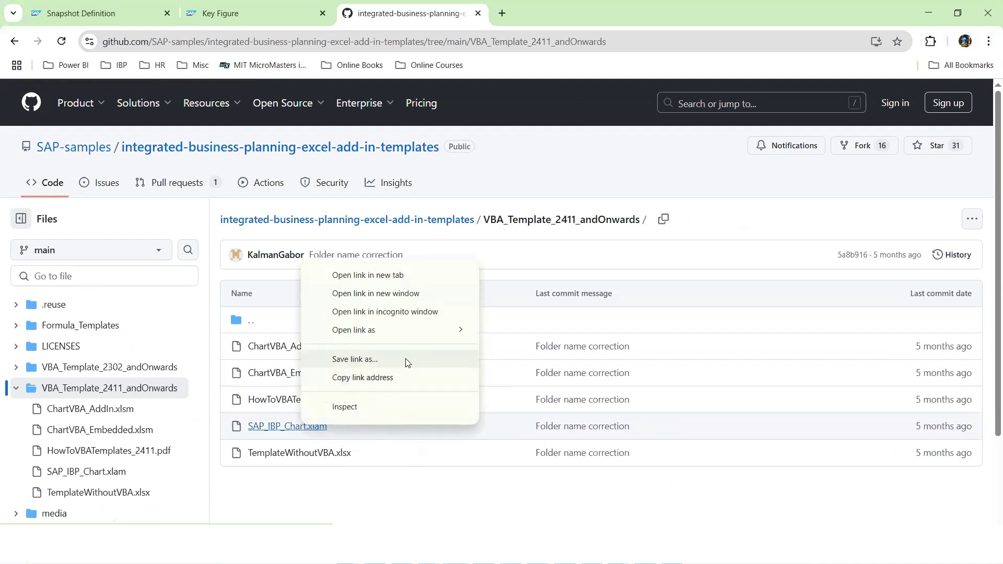
click(360, 358)
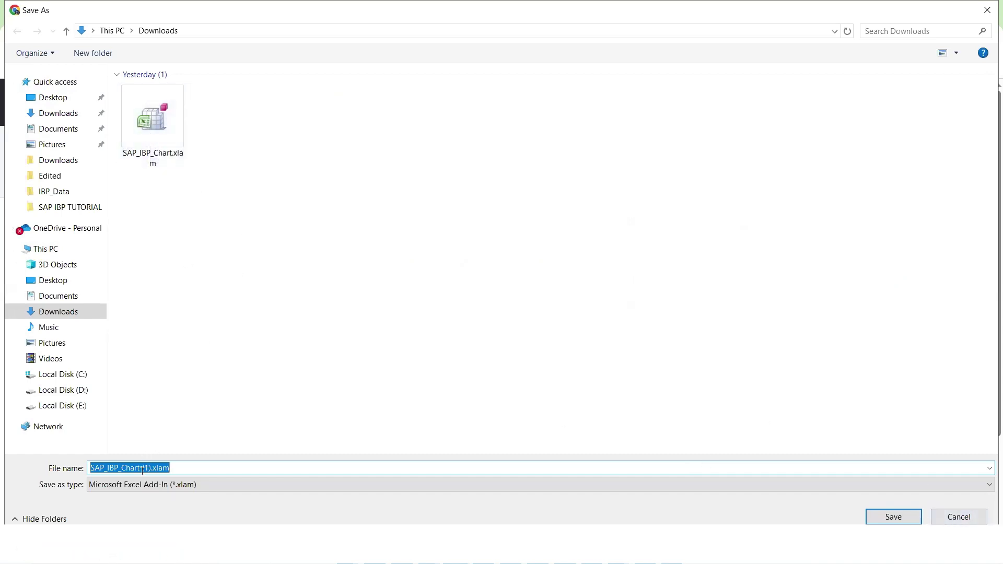
click(231, 473)
key(Left)
key(Left)
key(Left)
key(Left)
key(Left)
key(BackSpace)
key(BackSpace)
key(BackSpace)
key(BackSpace)
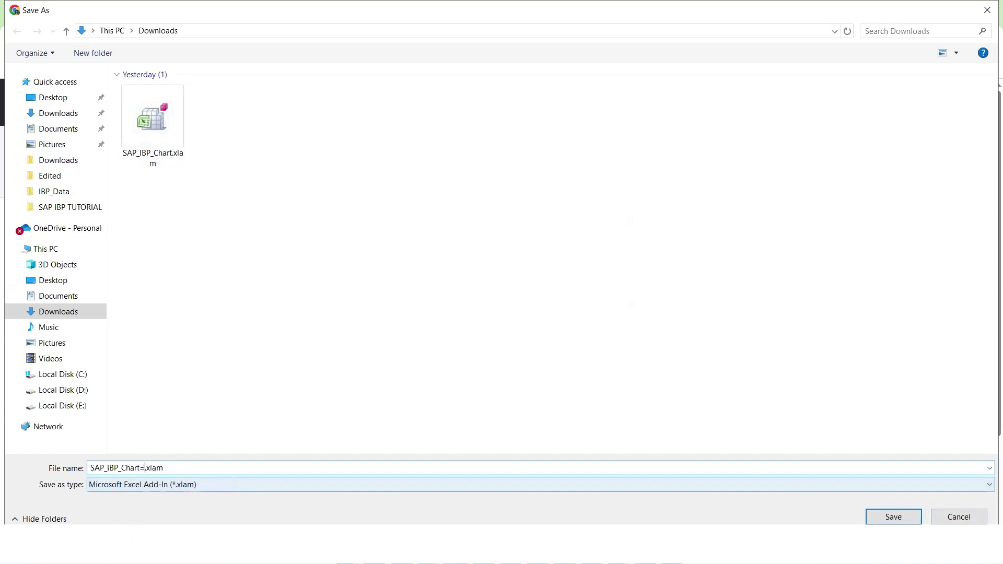
click(883, 517)
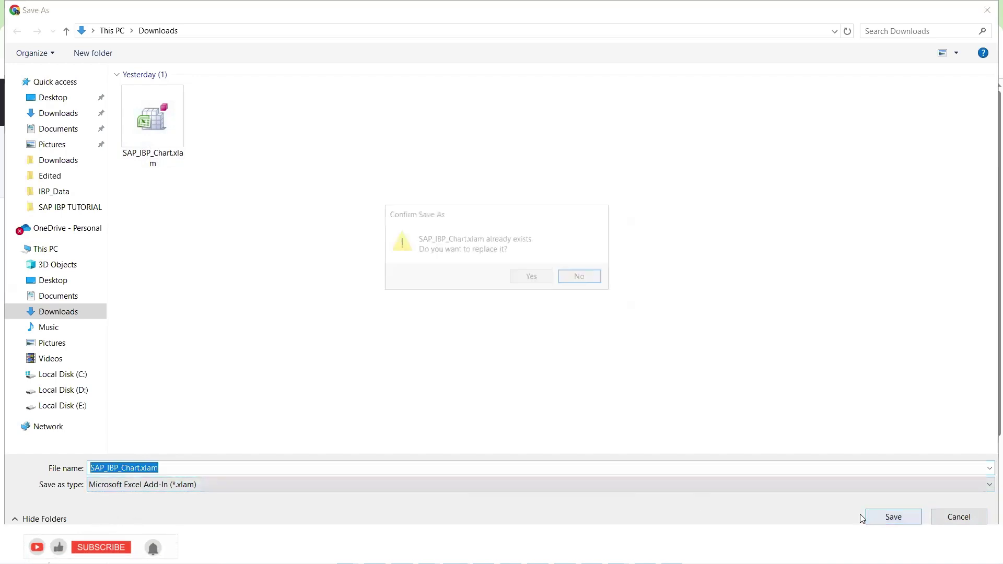
click(531, 277)
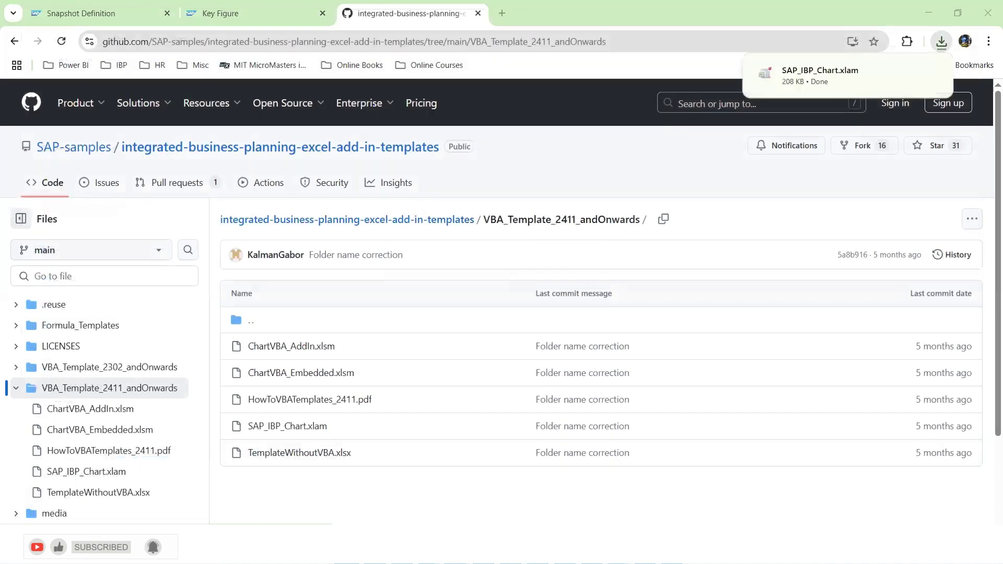
- Copy SAP_IBP_Chart.xlam from Downloads into the AddIns folder, replacing the older 163 KB copy
click(469, 501)
click(53, 103)
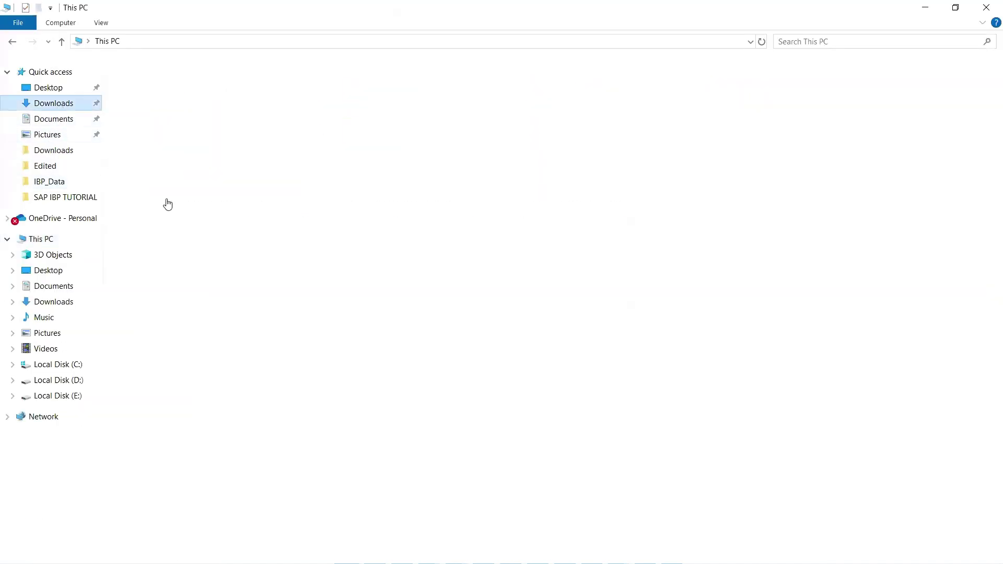
click(183, 100)
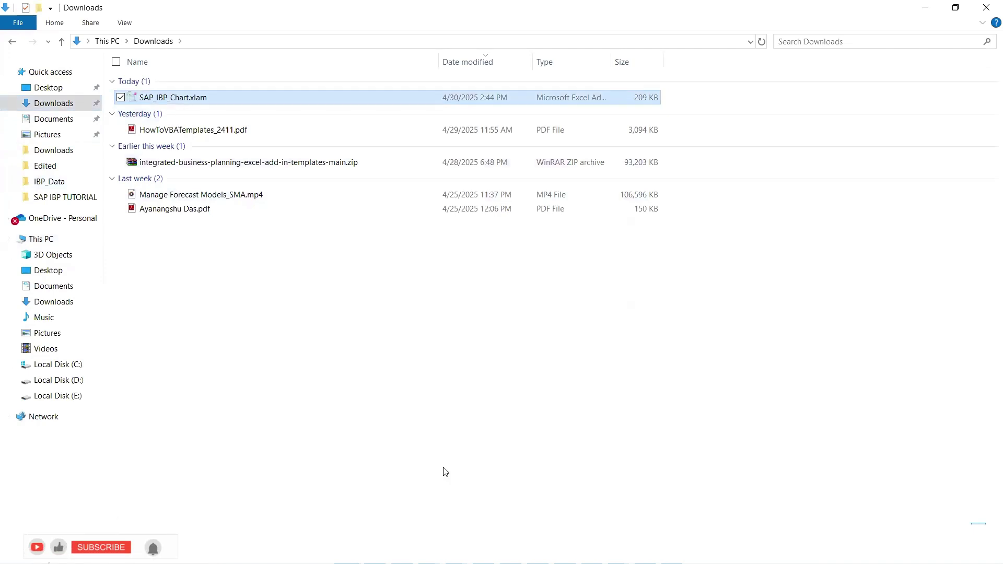
click(347, 563)
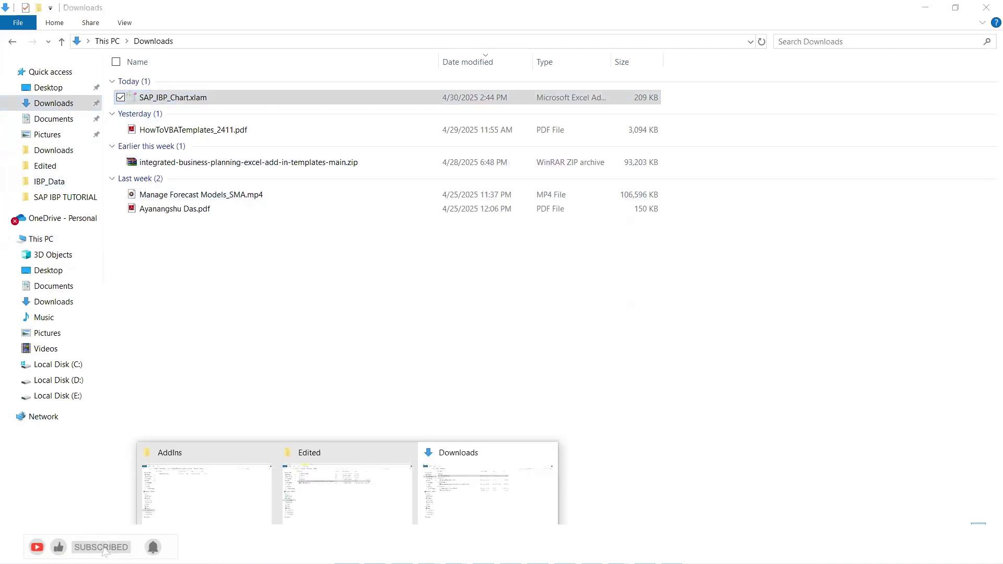
click(232, 475)
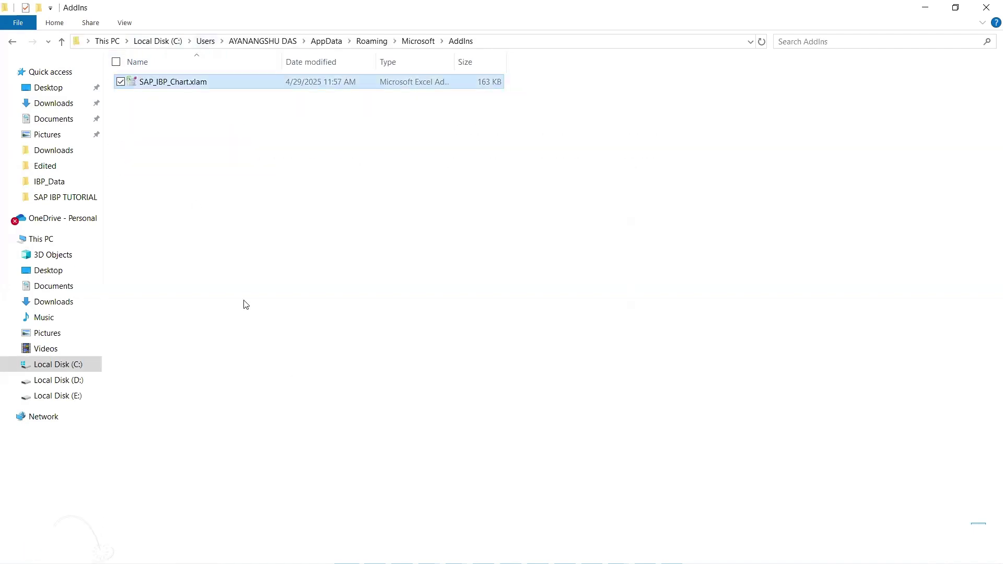
key(Delete)
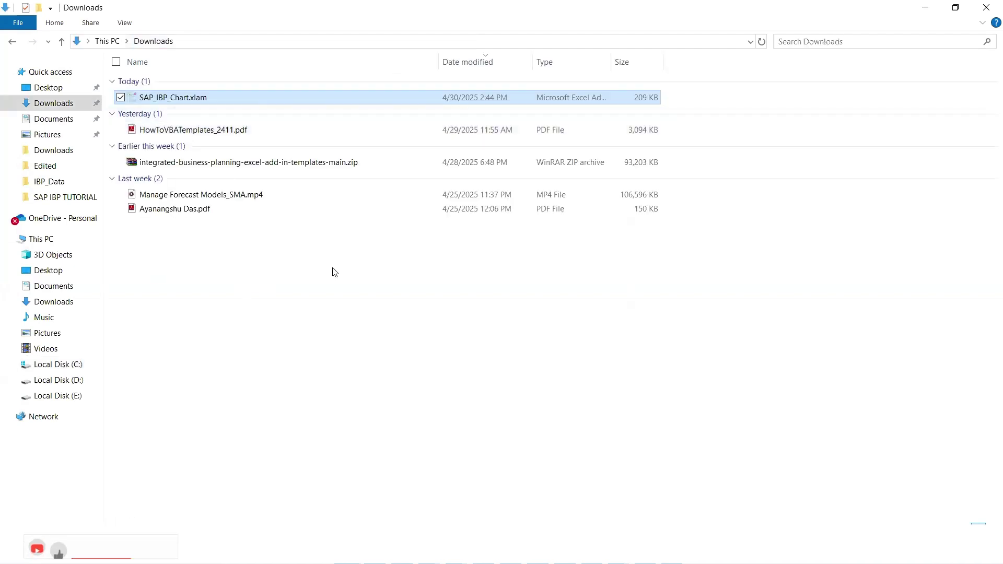
key(F2)
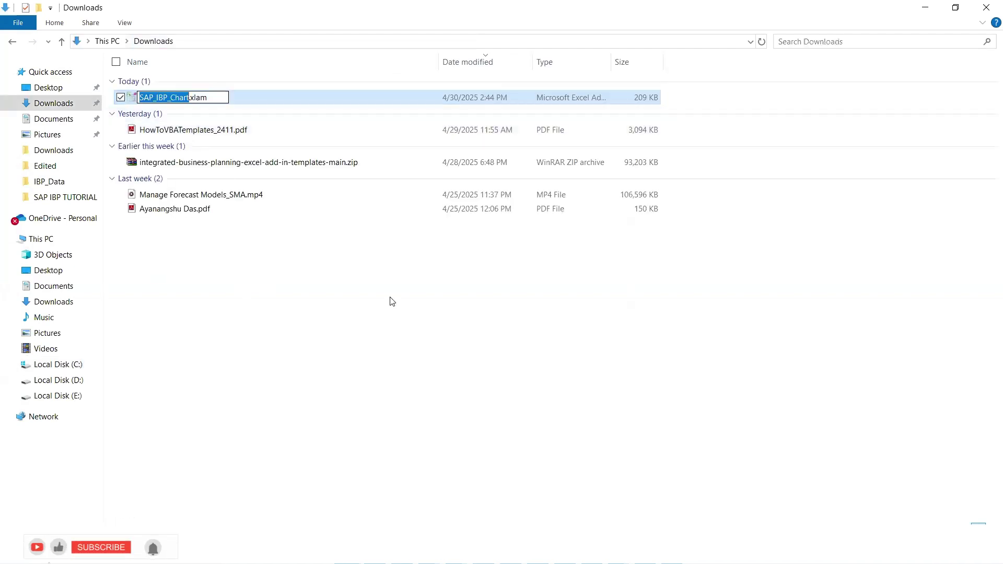
click(390, 298)
click(183, 97)
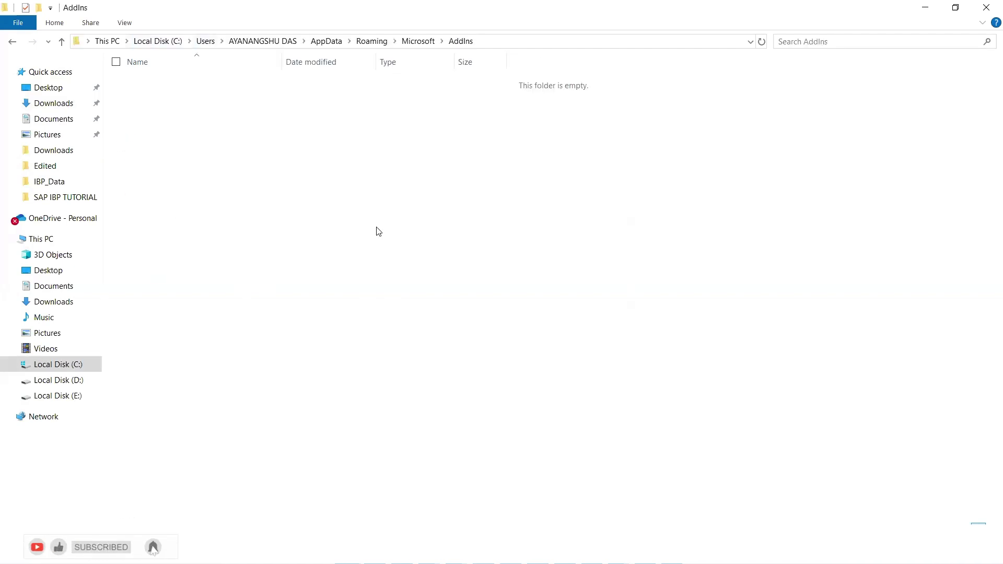
key(ctrl+v)
- Unblock SAP_IBP_Chart.xlam in AddIns through its Properties and apply the change
click(333, 205)
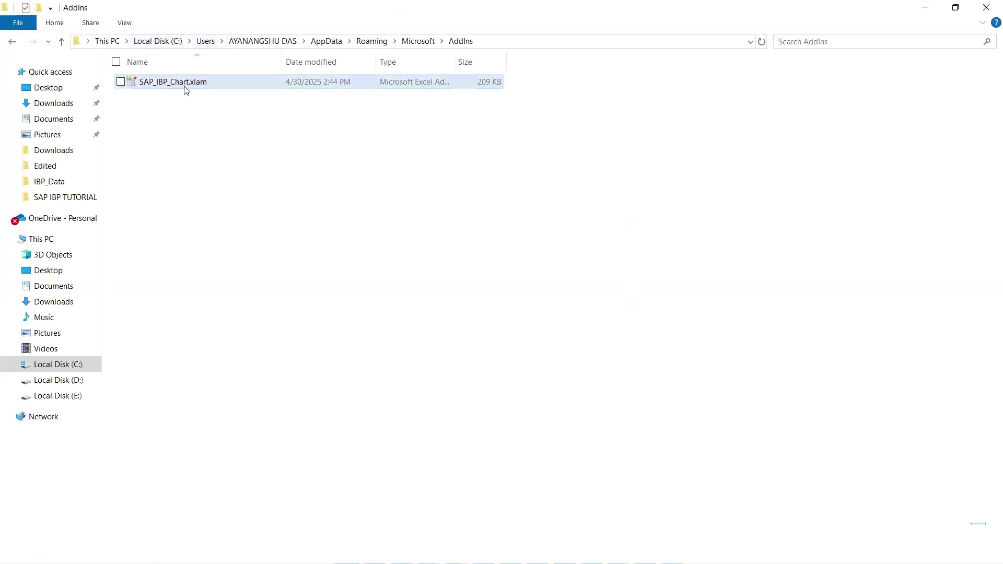
click(159, 82)
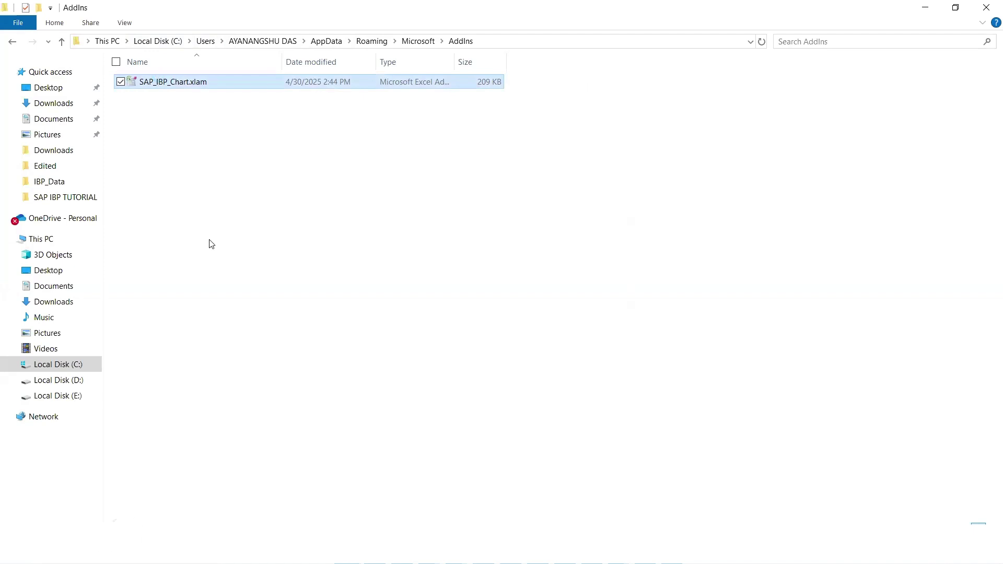
right_click(220, 78)
click(90, 389)
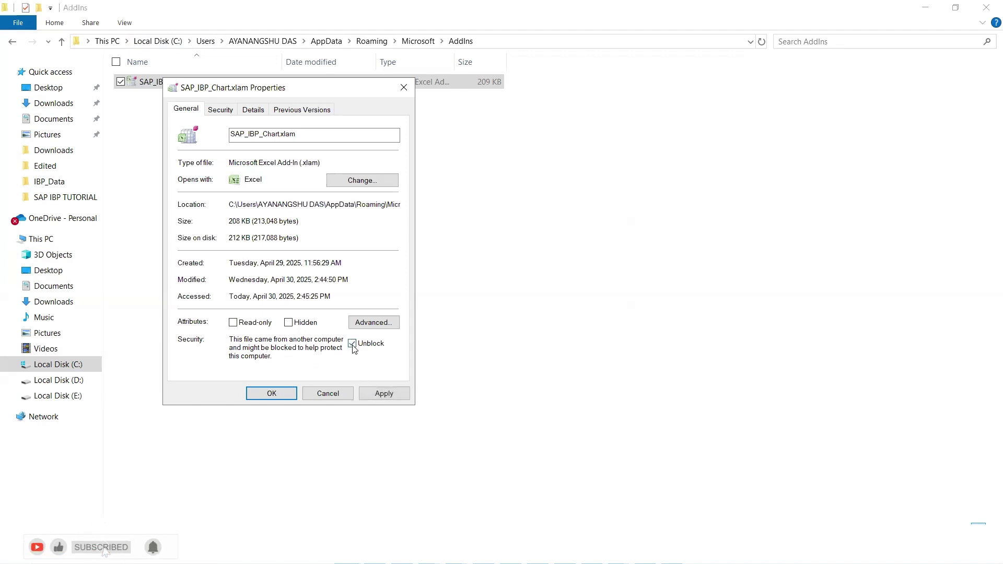
click(393, 397)
click(272, 394)
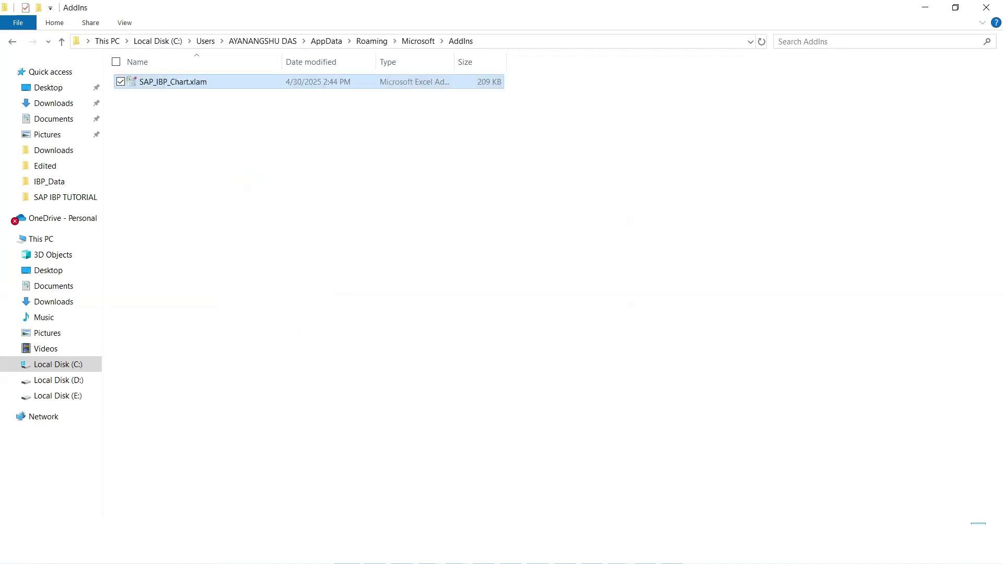
- Dismiss the template error in ActualsQtyAdjVsStatFc and start a new Trust Center trusted location
click(618, 562)
click(549, 491)
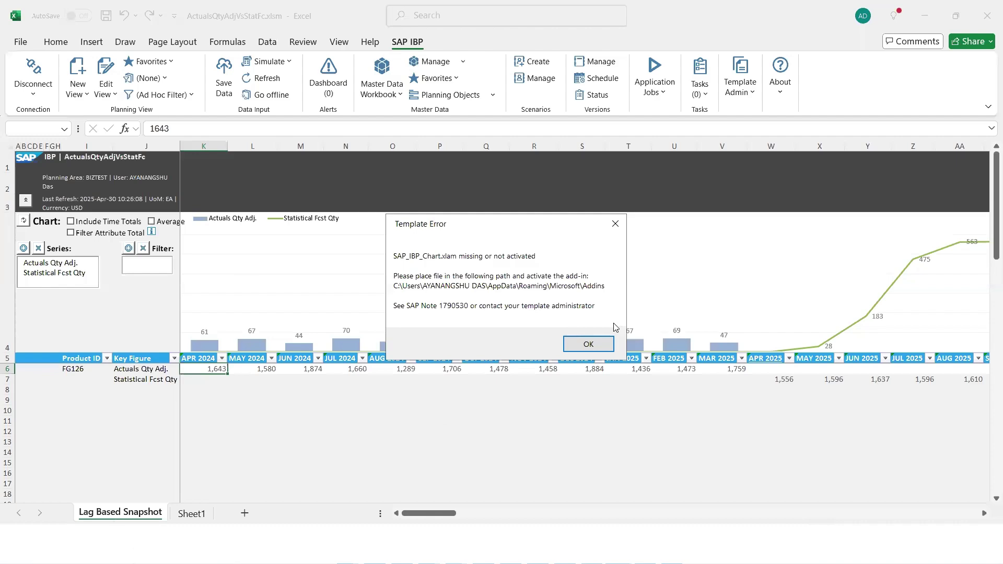
click(600, 344)
click(21, 42)
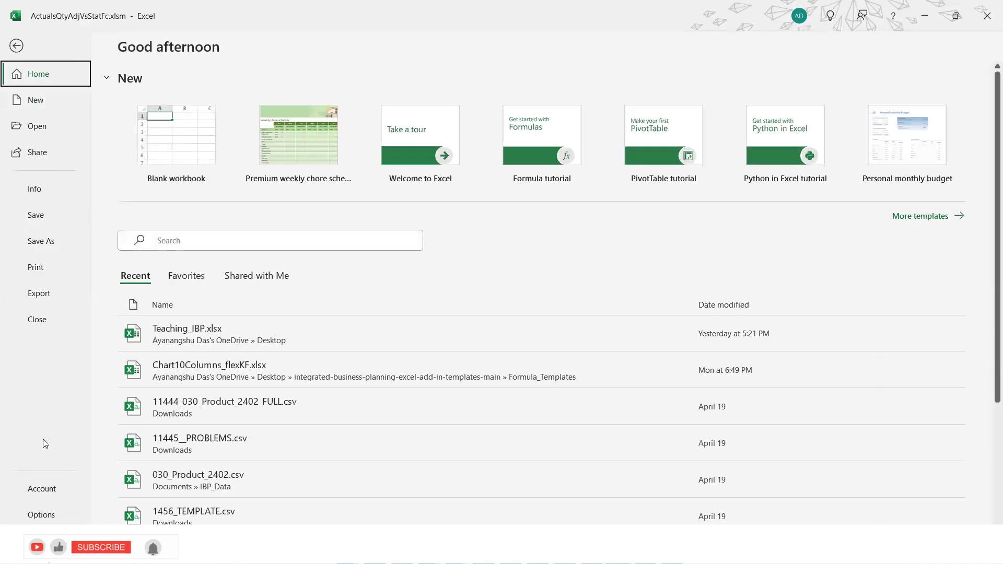
click(40, 515)
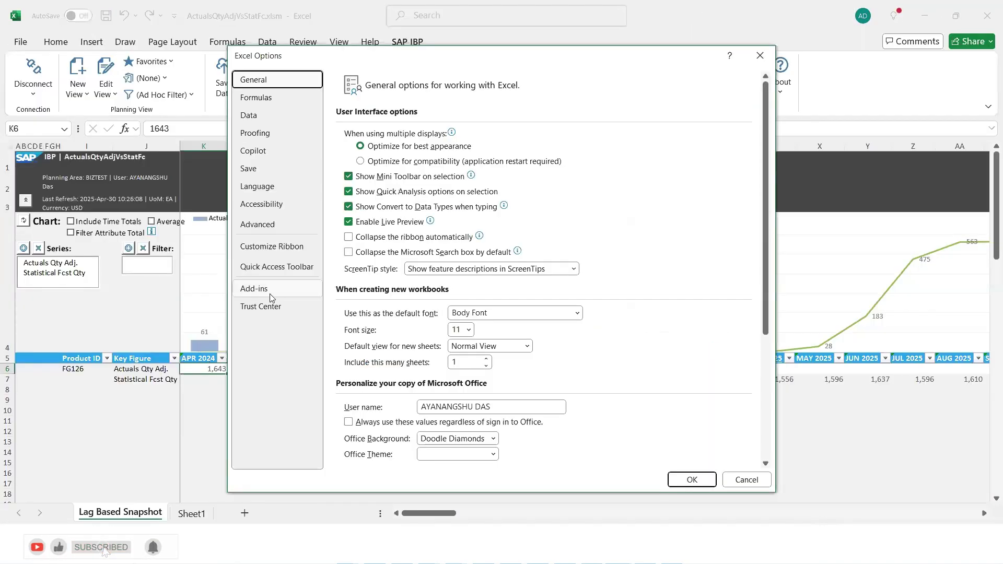
click(268, 307)
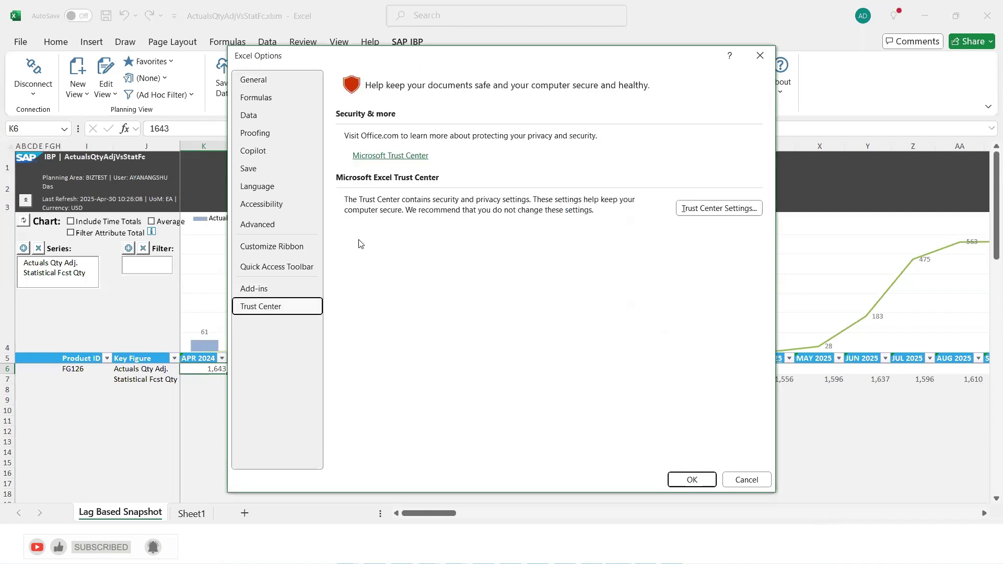
click(719, 208)
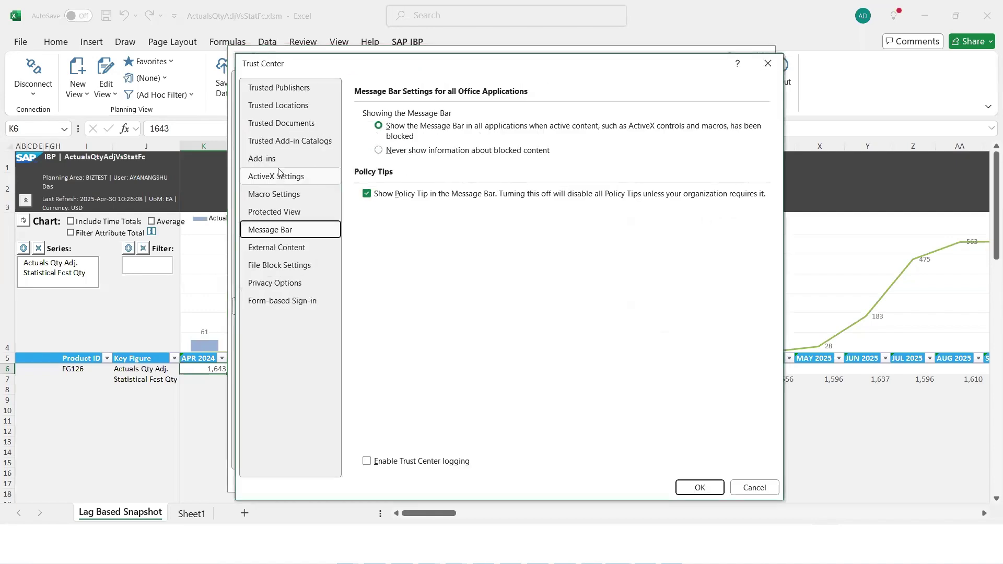
click(285, 111)
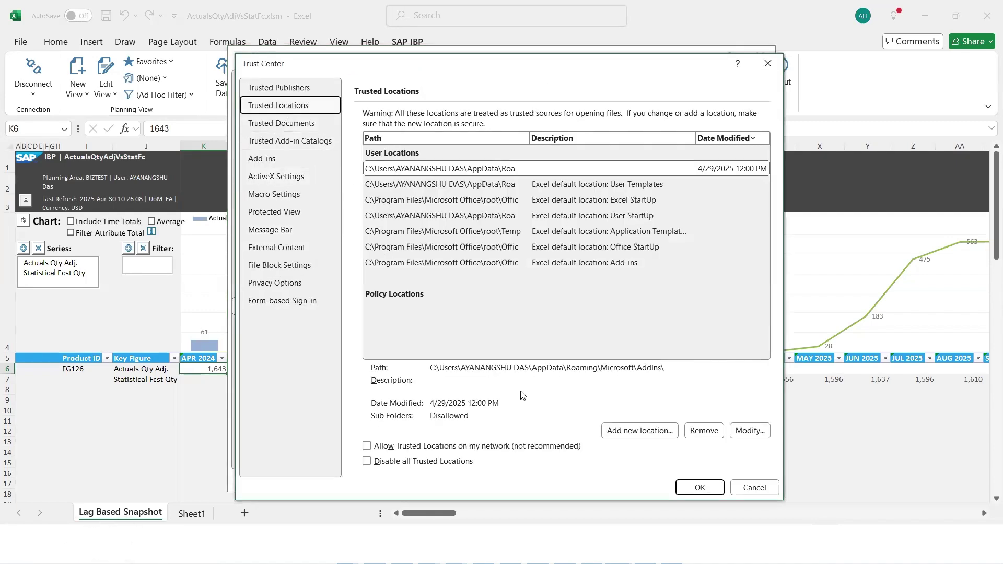
click(611, 431)
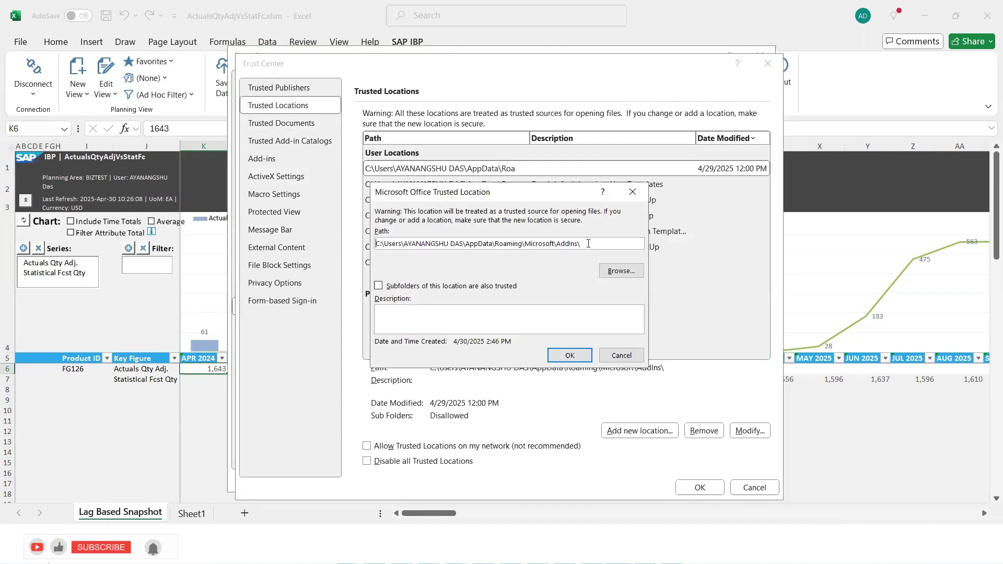
- Copy the Roaming\Microsoft\AddIns folder path from File Explorer for the trusted location
drag(558, 243, 375, 244)
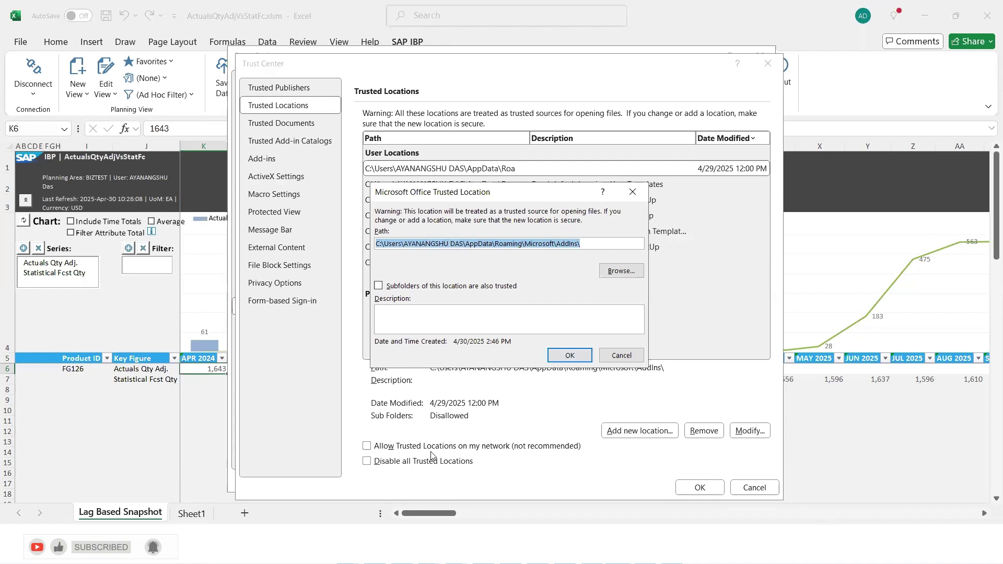
click(348, 562)
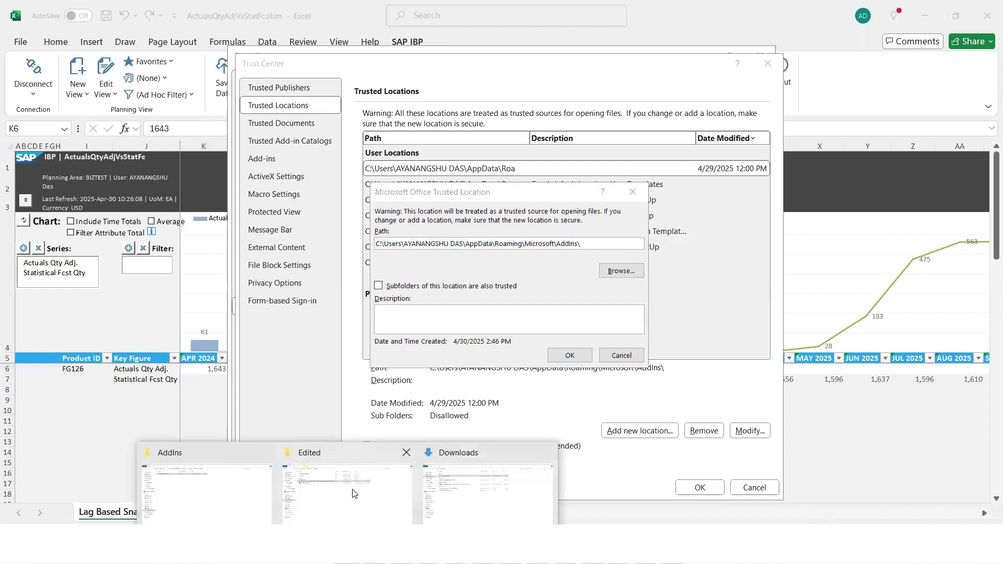
click(187, 490)
key(alt+d)
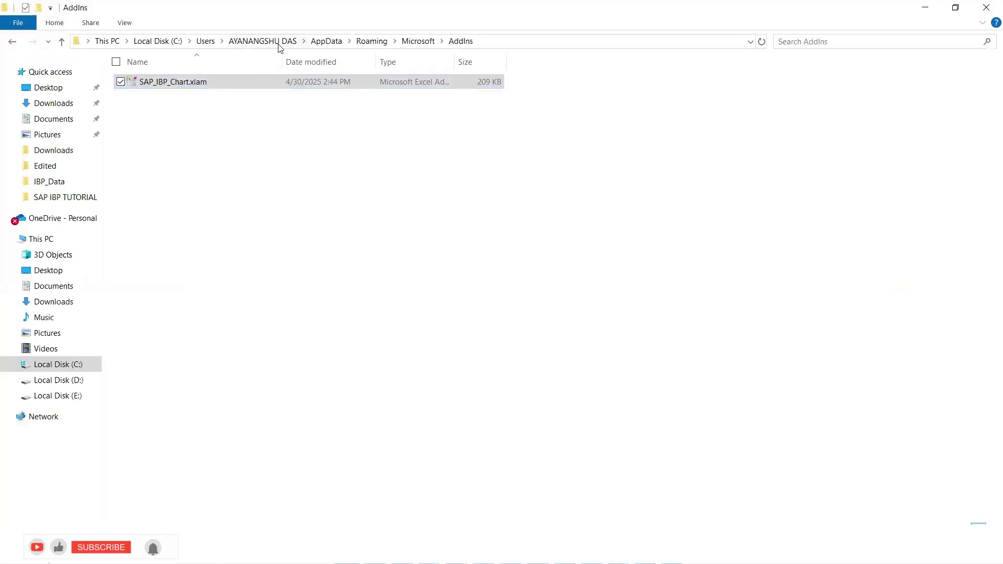
click(290, 42)
right_click(290, 42)
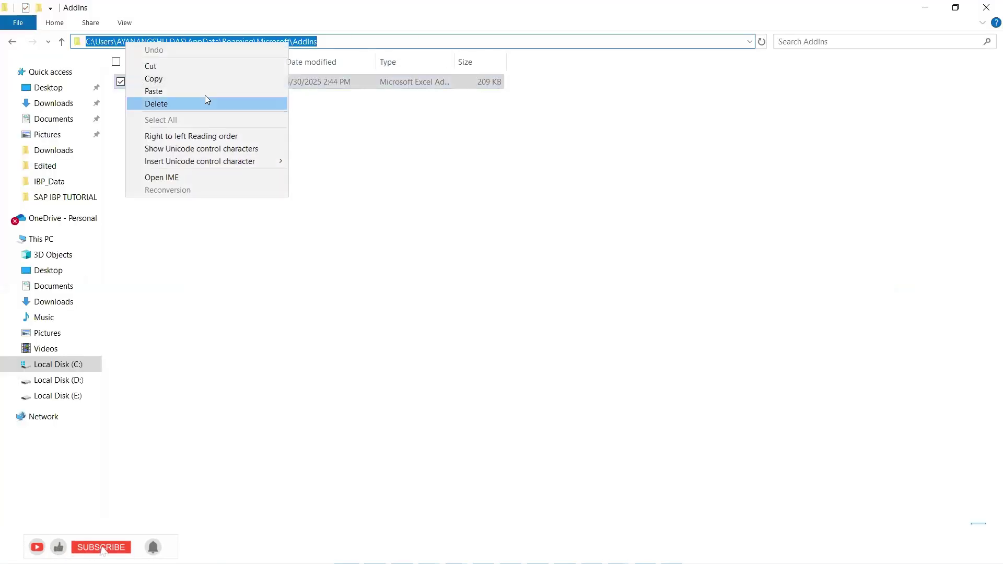
click(183, 75)
key(alt+Tab)
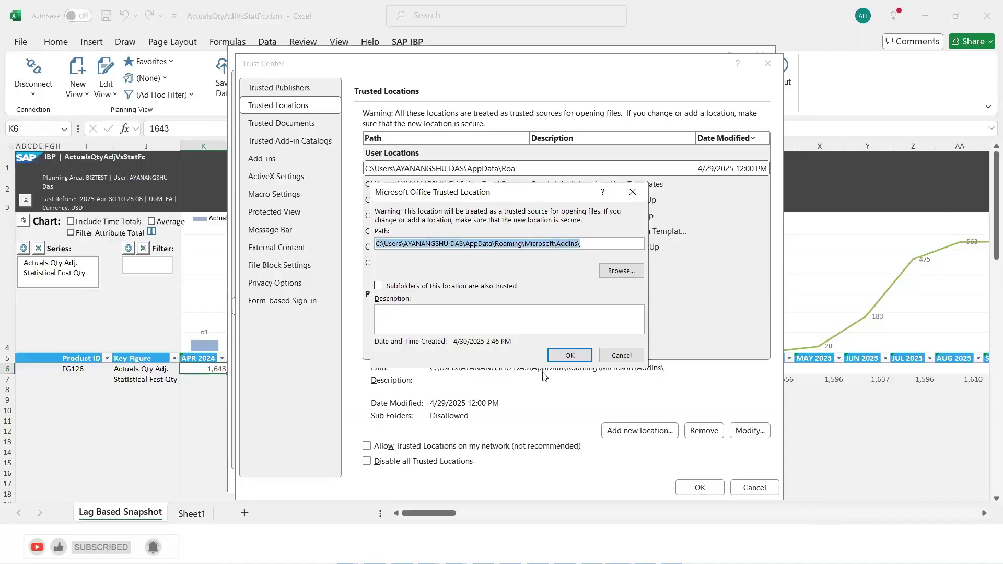
- Cancel the new trusted location and close the Trust Center settings
click(622, 359)
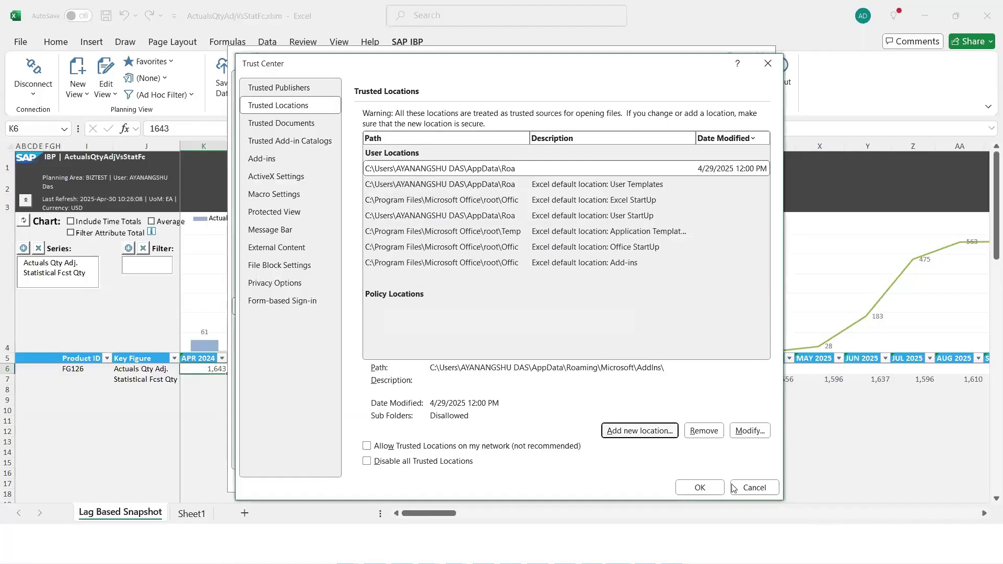
click(490, 188)
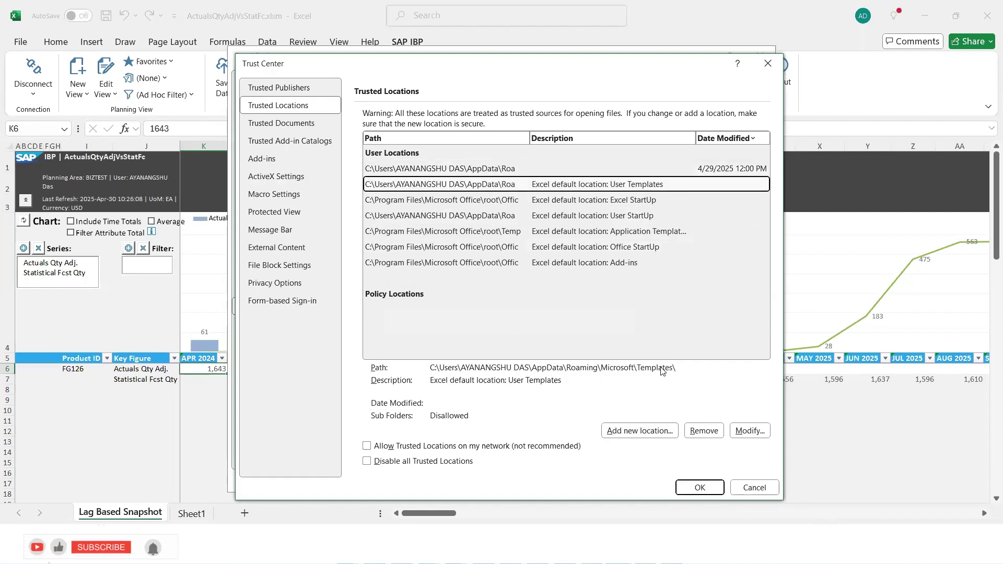
click(755, 487)
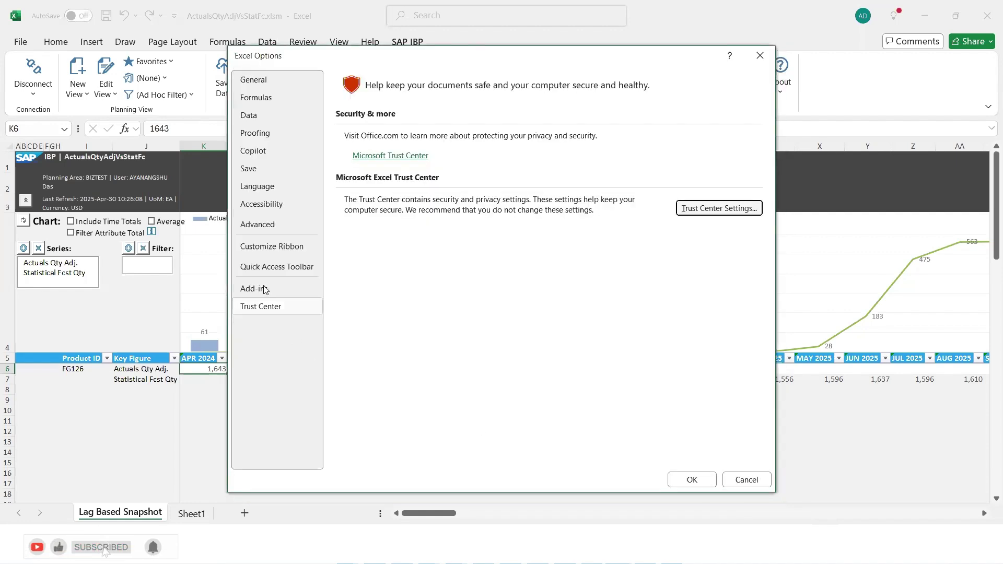
- Load and tick SAP_IBP_Chart.xlam in the Add-ins manager, then dismiss the invalid-file errors
click(257, 288)
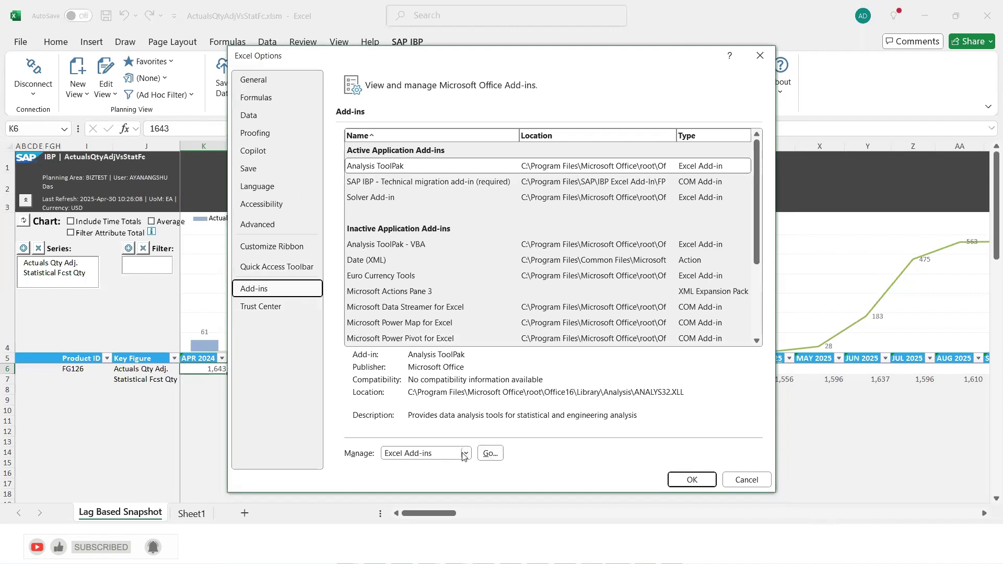
click(491, 453)
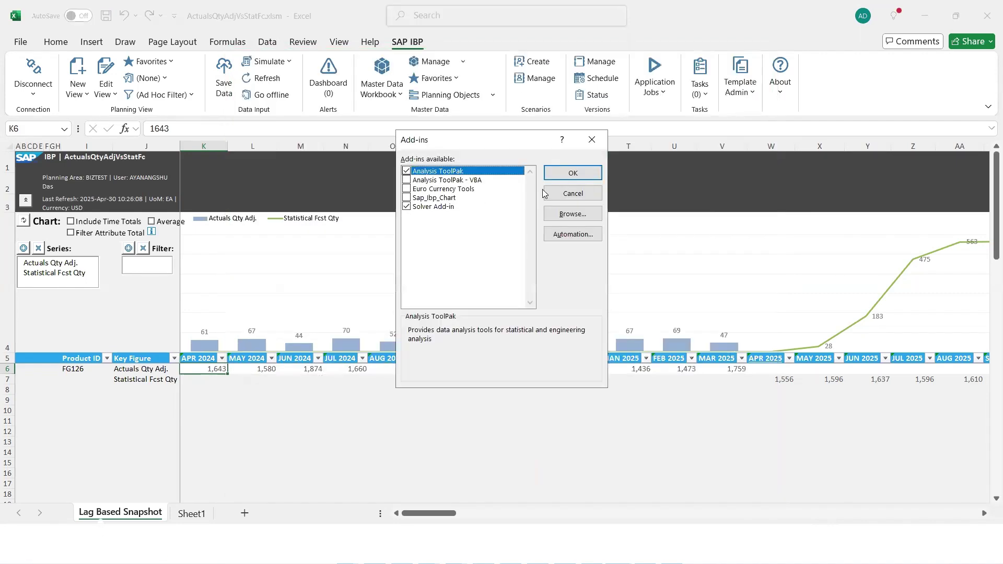
click(573, 214)
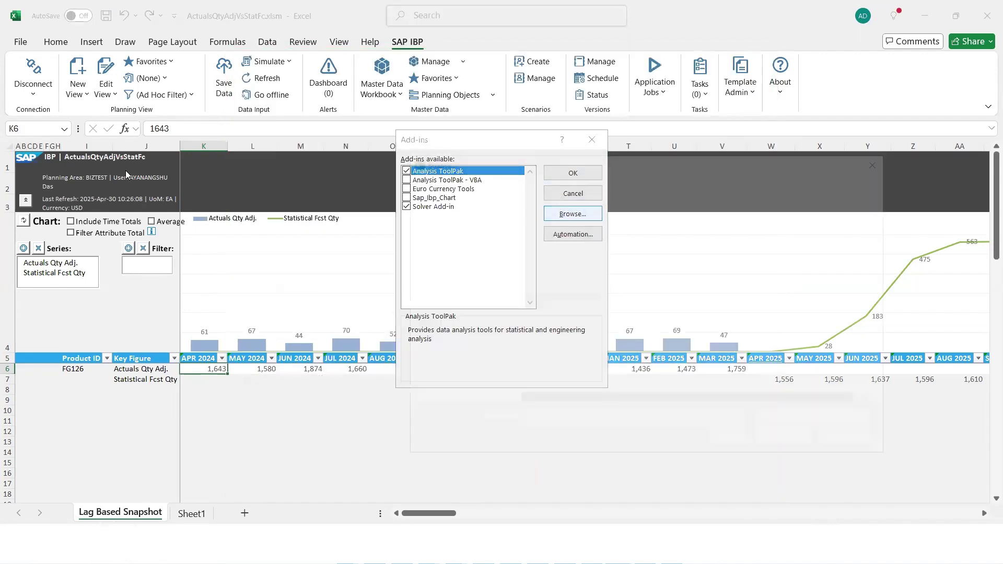
click(564, 241)
click(788, 441)
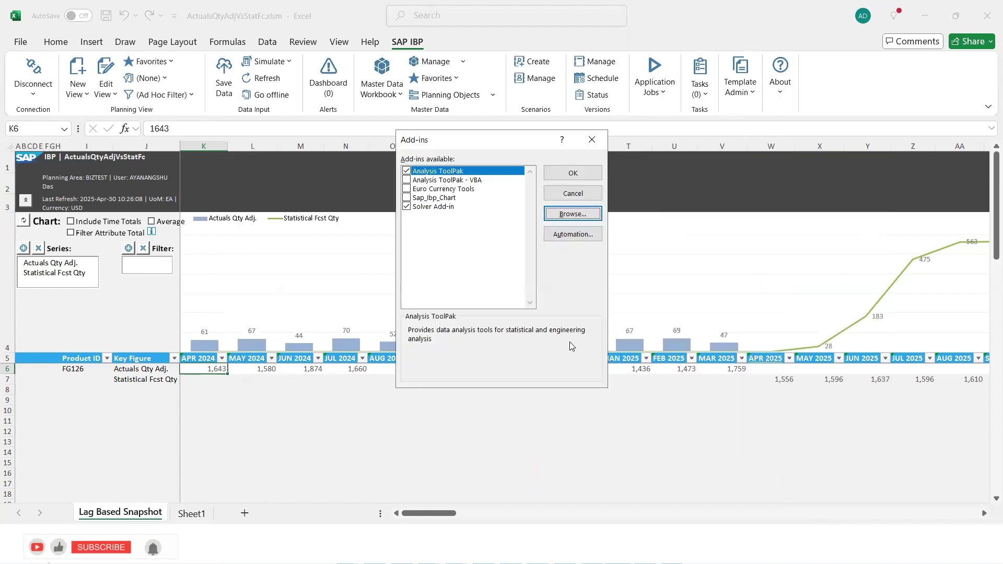
click(457, 312)
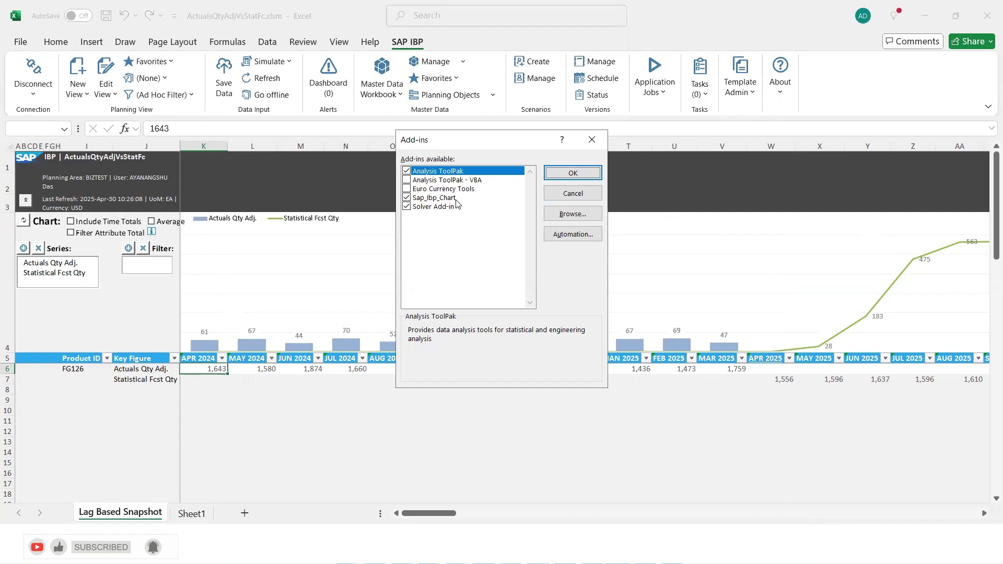
click(573, 172)
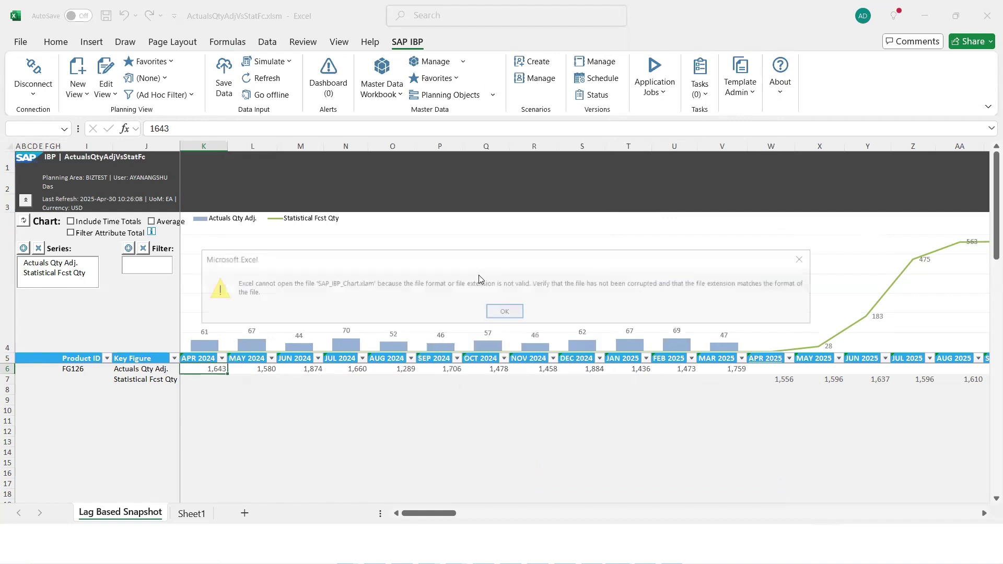
click(517, 314)
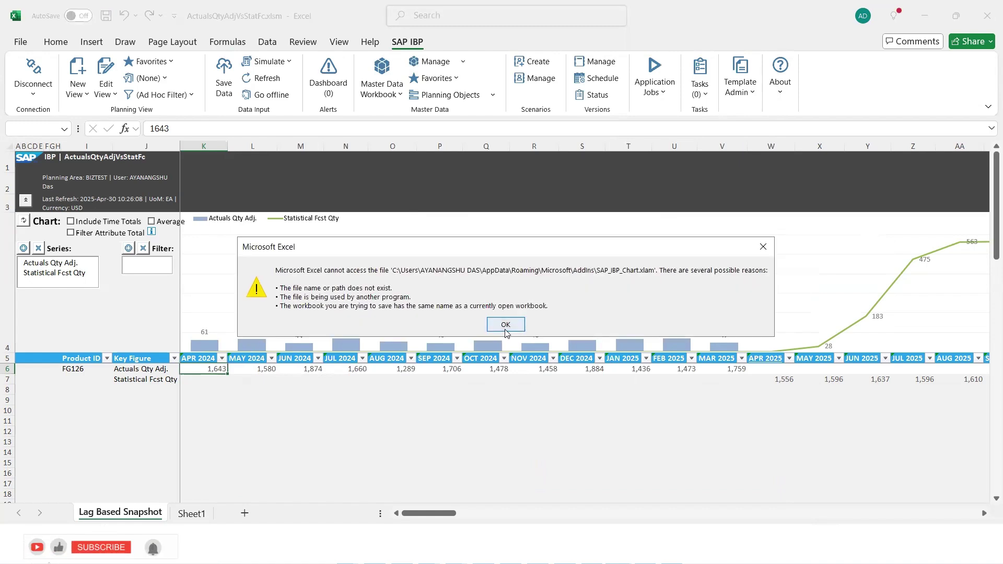
click(509, 325)
- Download SAP_IBP_Chart.xlam from VBA_Template_2302_andOnwards, saved as SAP_IBP_Chart (1).xlam
click(105, 551)
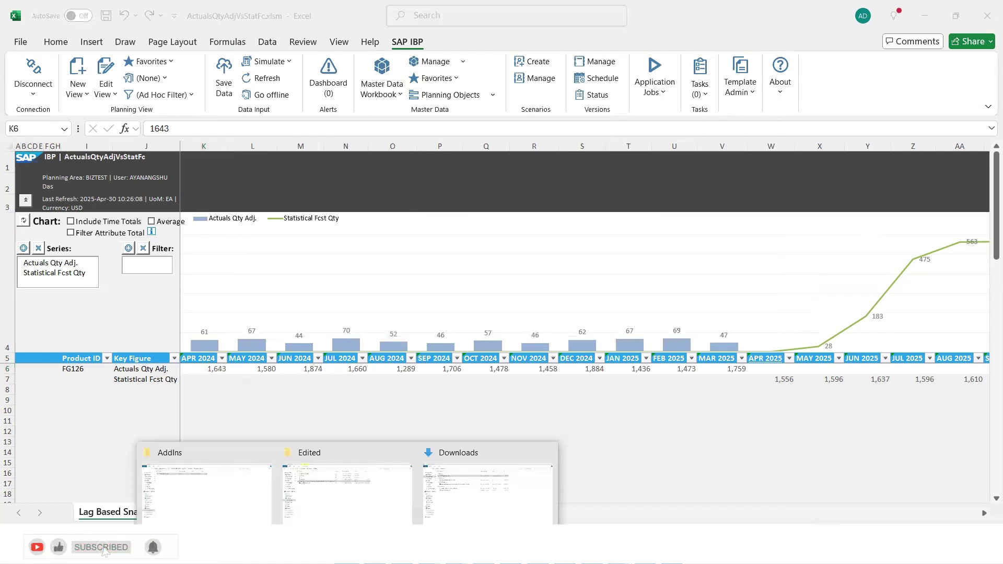
click(523, 476)
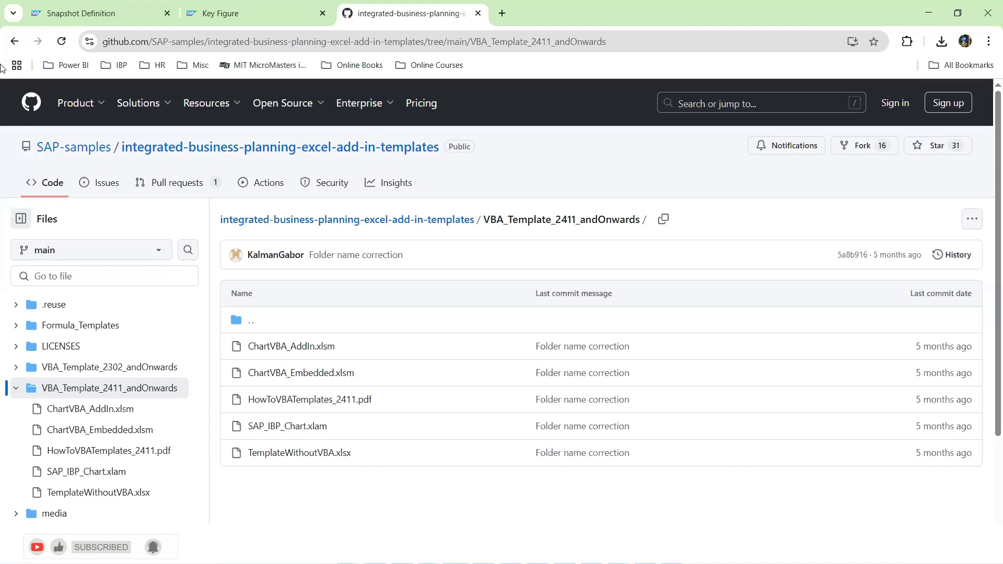
click(14, 41)
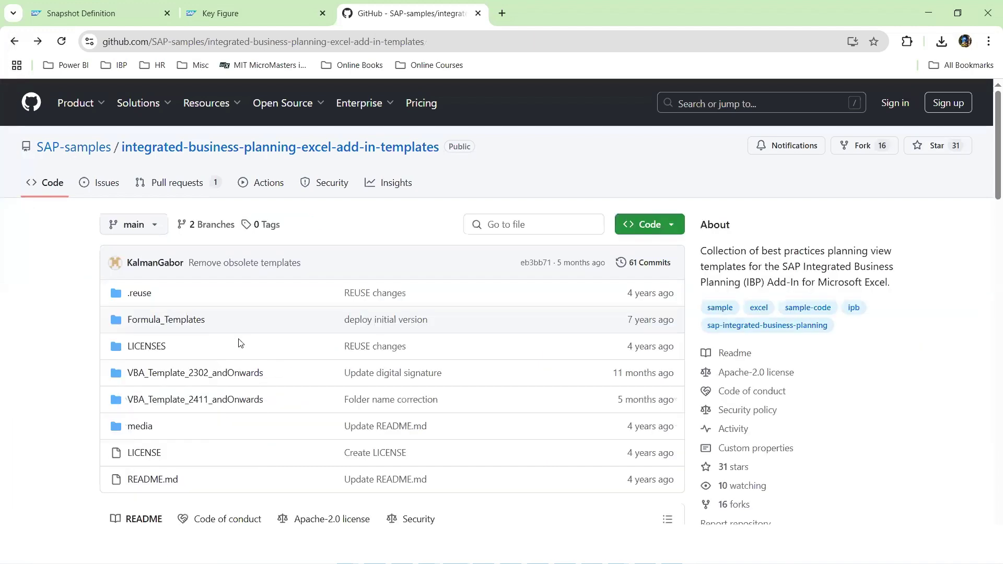
click(184, 374)
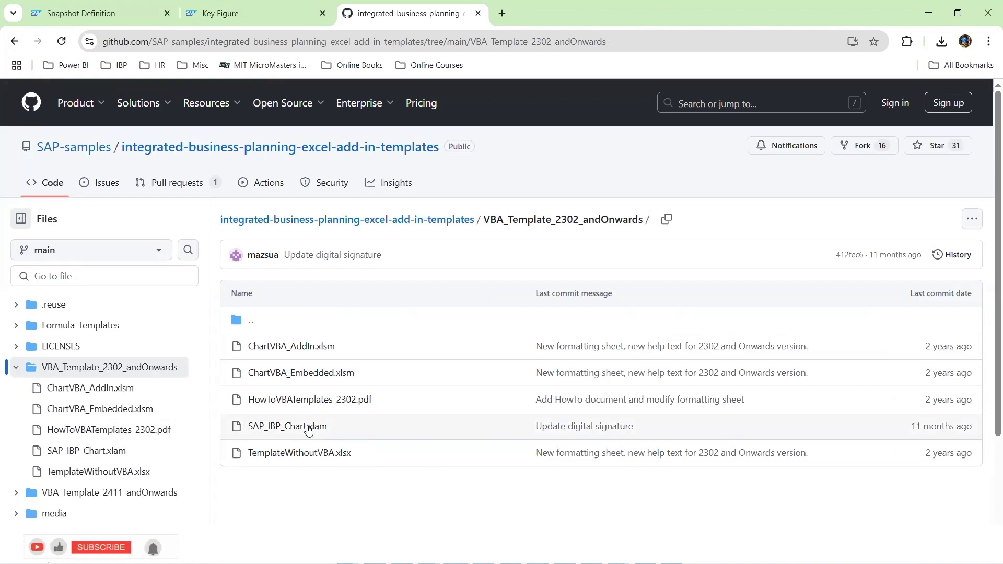
right_click(311, 426)
click(366, 360)
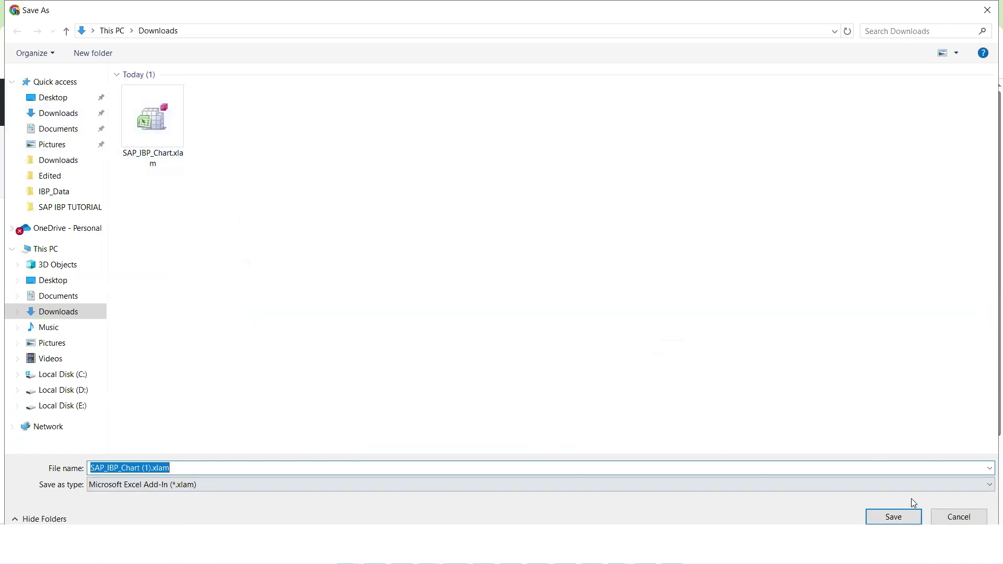
click(879, 516)
- Pick the new SAP_IBP_Chart (1).xlam in Downloads and delete the old SAP_IBP_Chart.xlam from AddIns
mouse_move(347, 554)
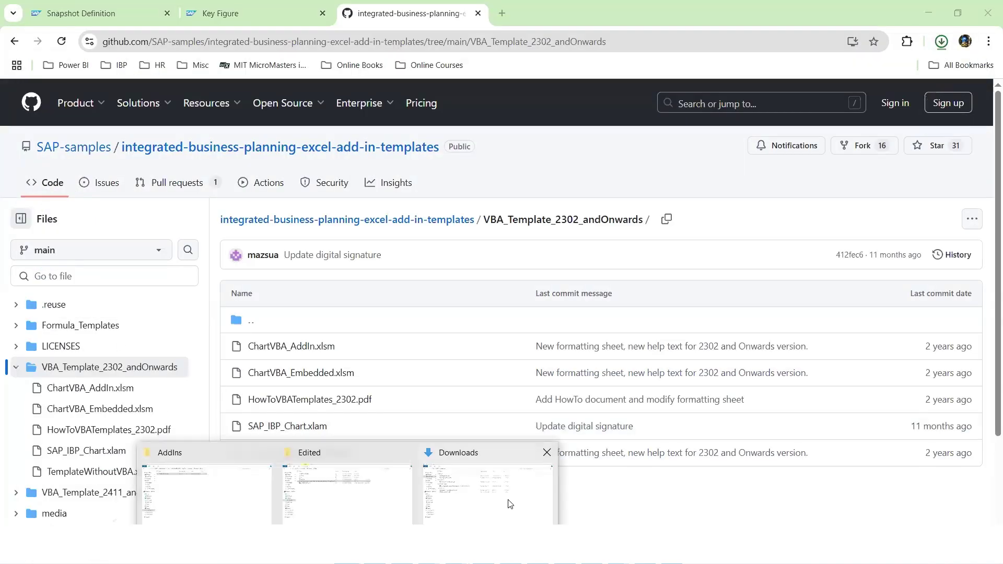
click(509, 505)
click(365, 111)
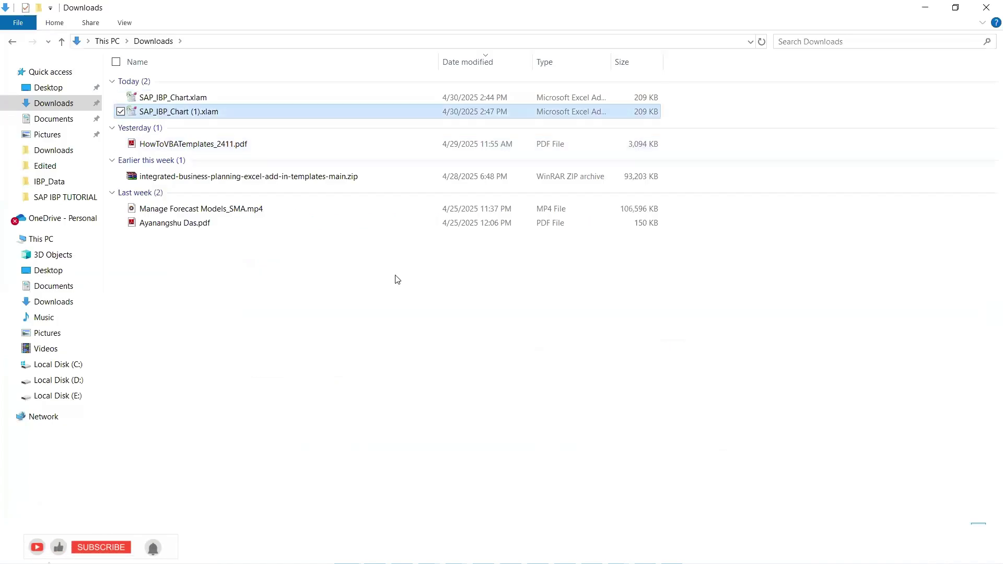
click(197, 488)
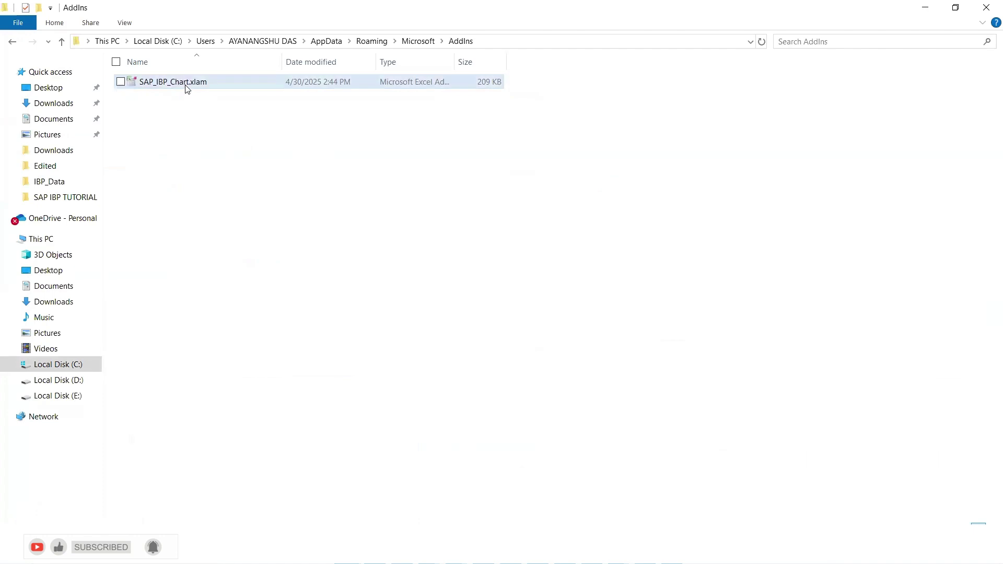
key(Delete)
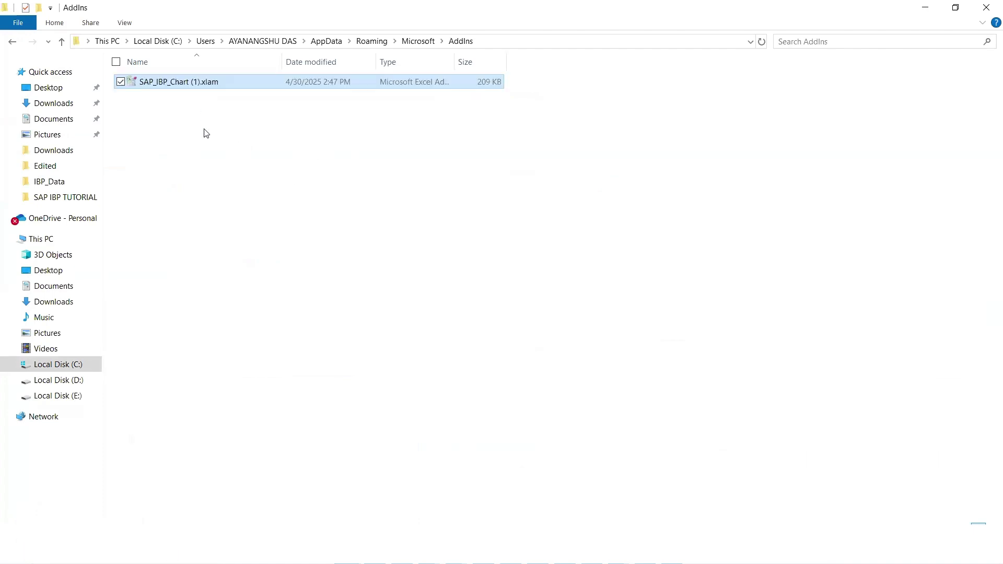
- Rename SAP_IBP_Chart (1).xlam to SAP_IBP_Chart.xlam and check its properties
click(182, 84)
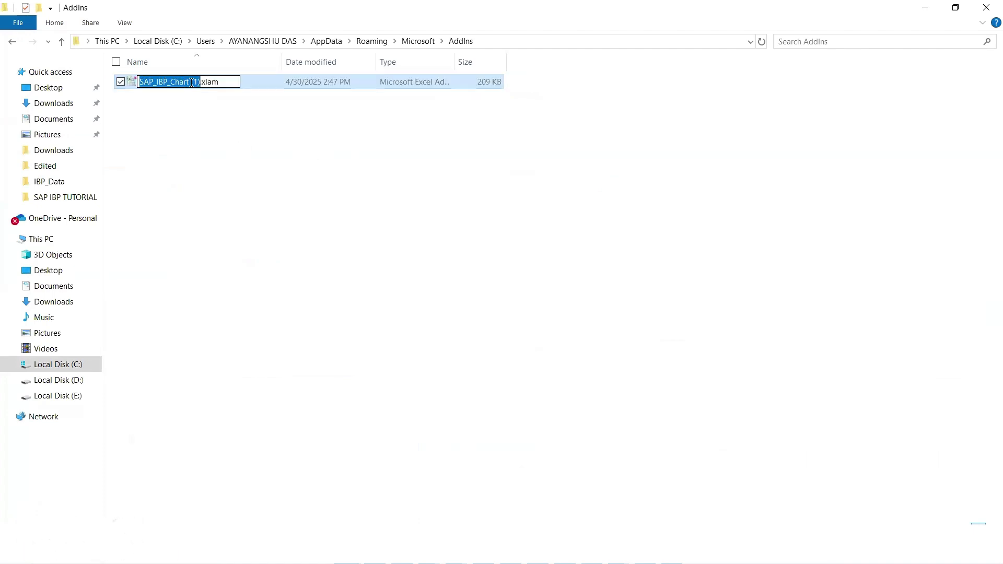
click(192, 82)
key(Delete)
key(Delete)
key(Delete)
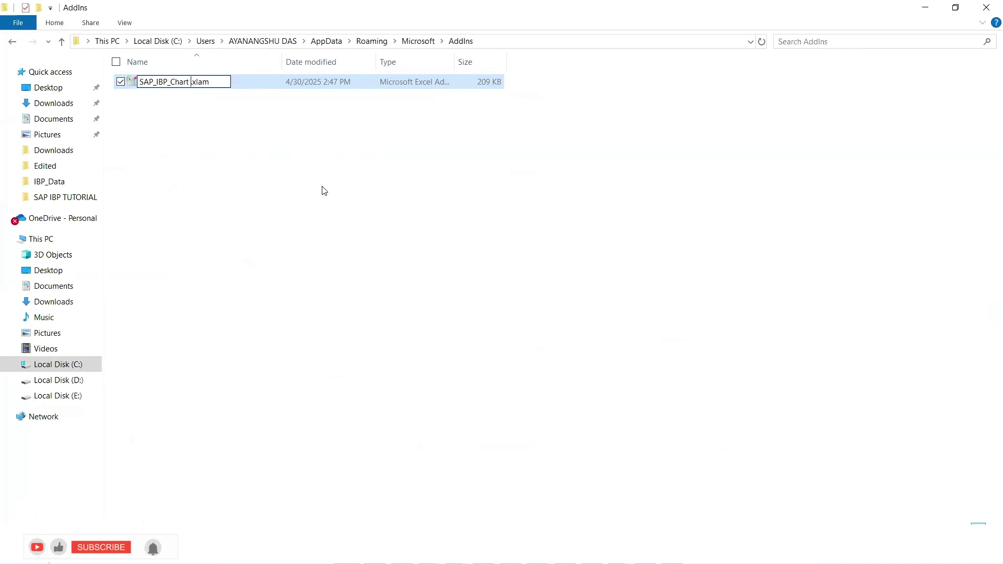
click(372, 271)
right_click(150, 86)
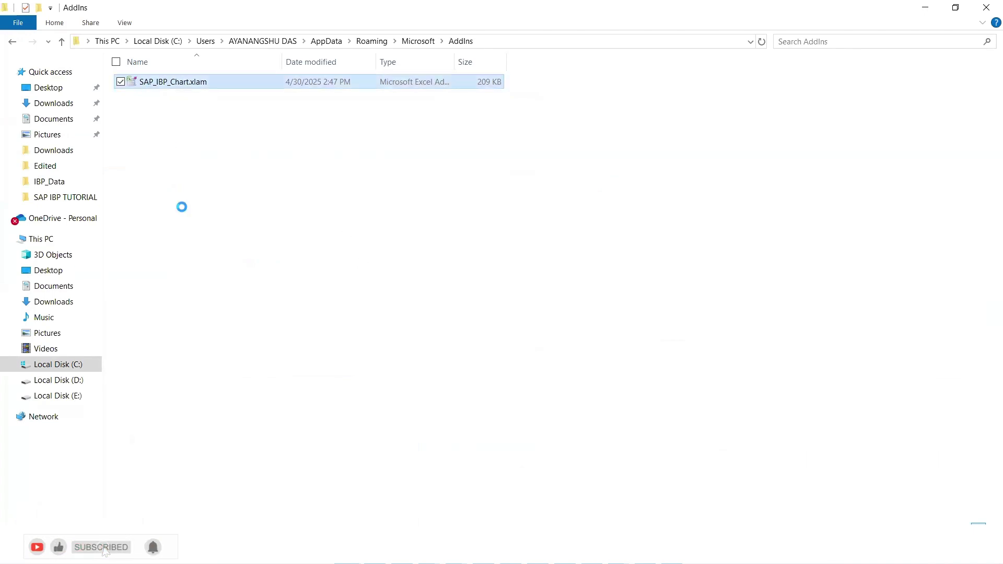
click(142, 393)
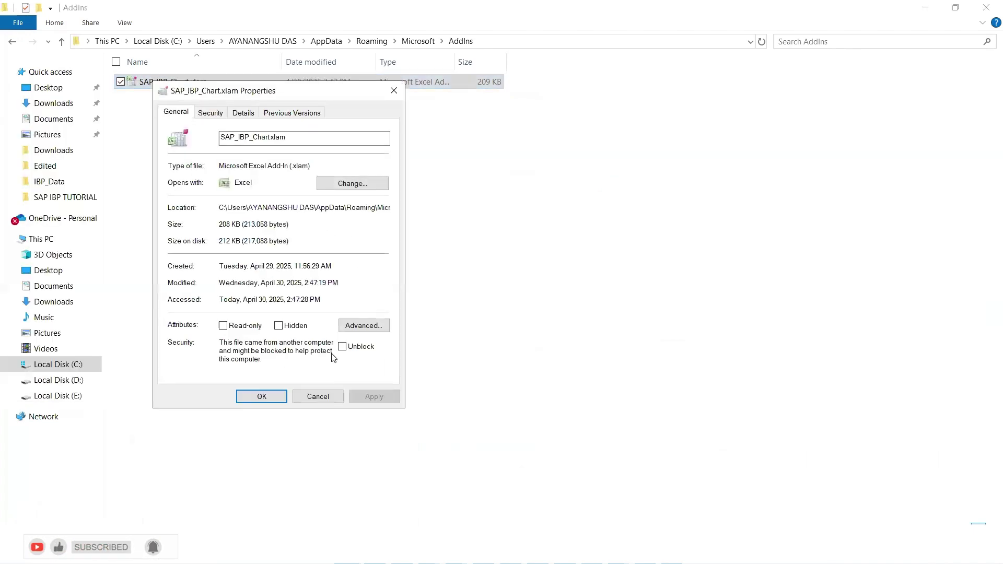
click(316, 400)
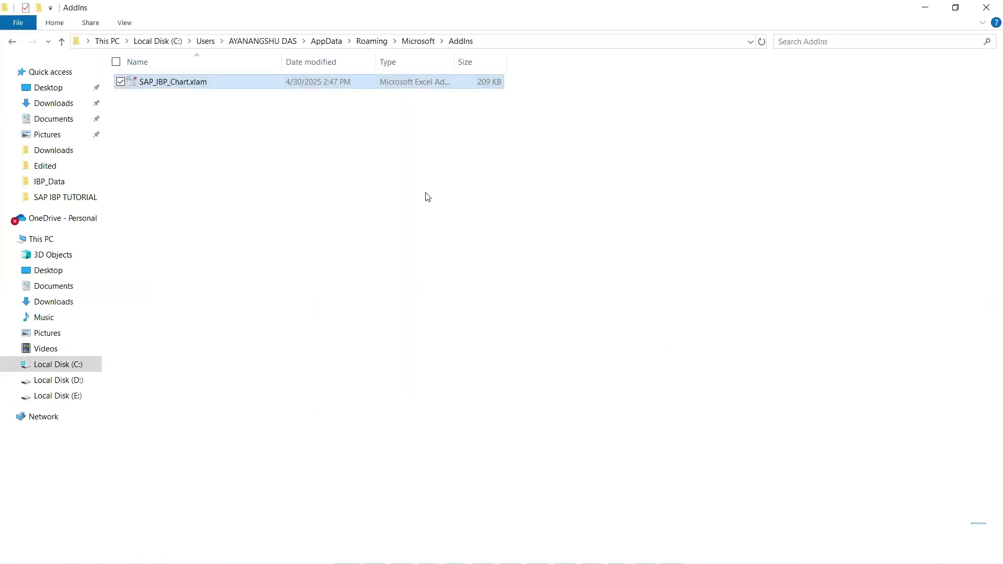
- Open the Excel Add-ins manager from the ActualsQtyAdjVsStatFc workbook's Options
click(620, 553)
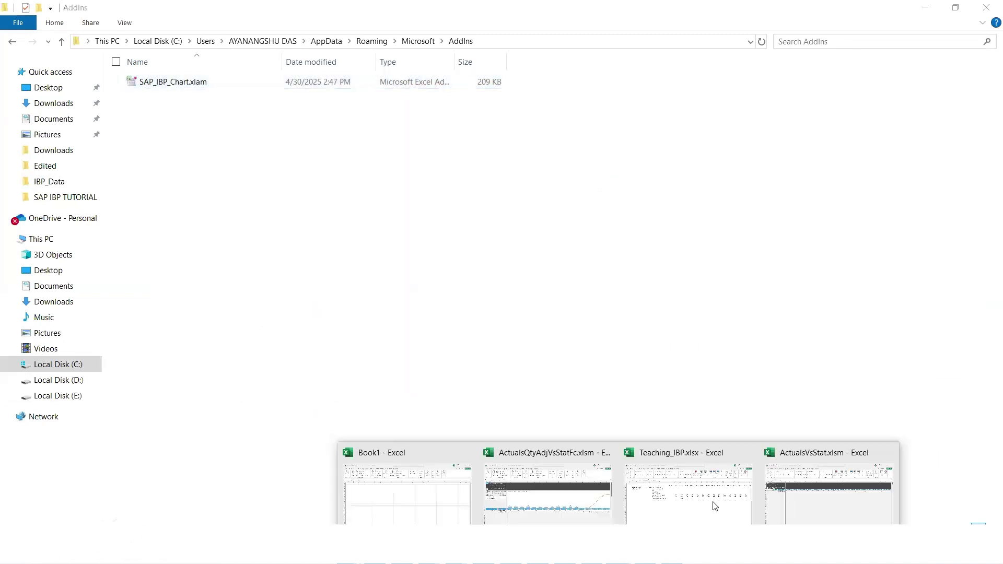
click(549, 493)
click(20, 40)
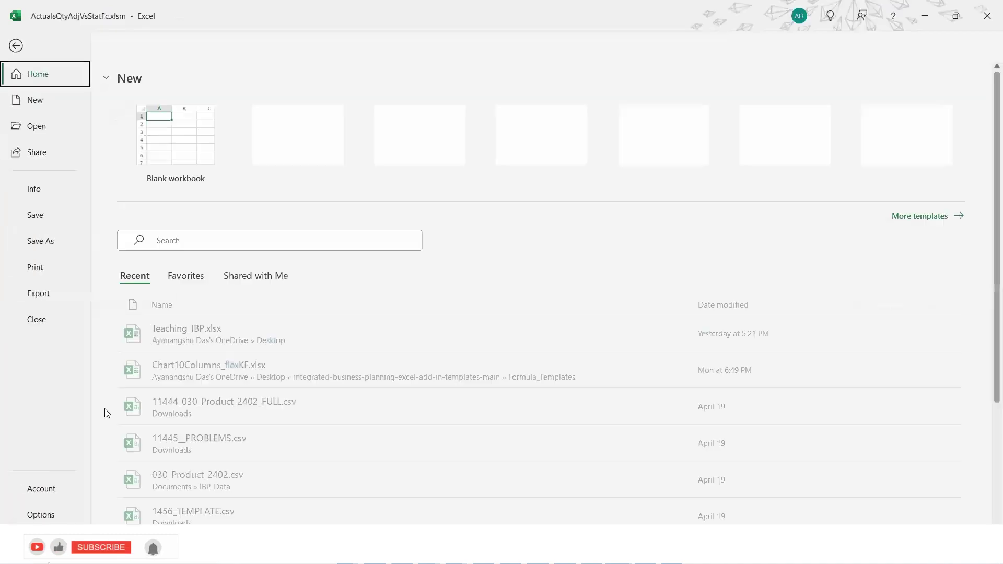
click(42, 516)
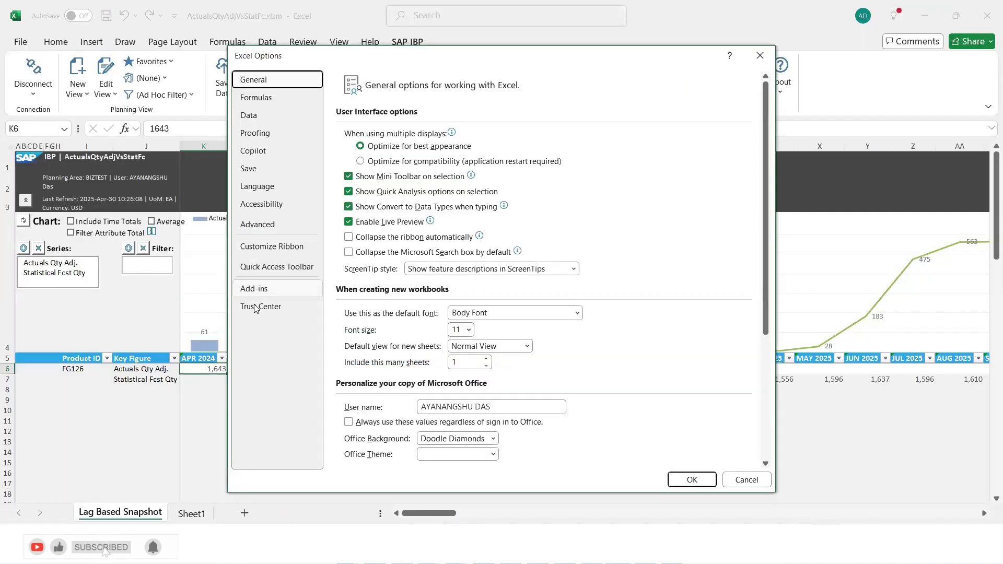
click(274, 297)
scroll(522, 251, down, 2)
click(489, 451)
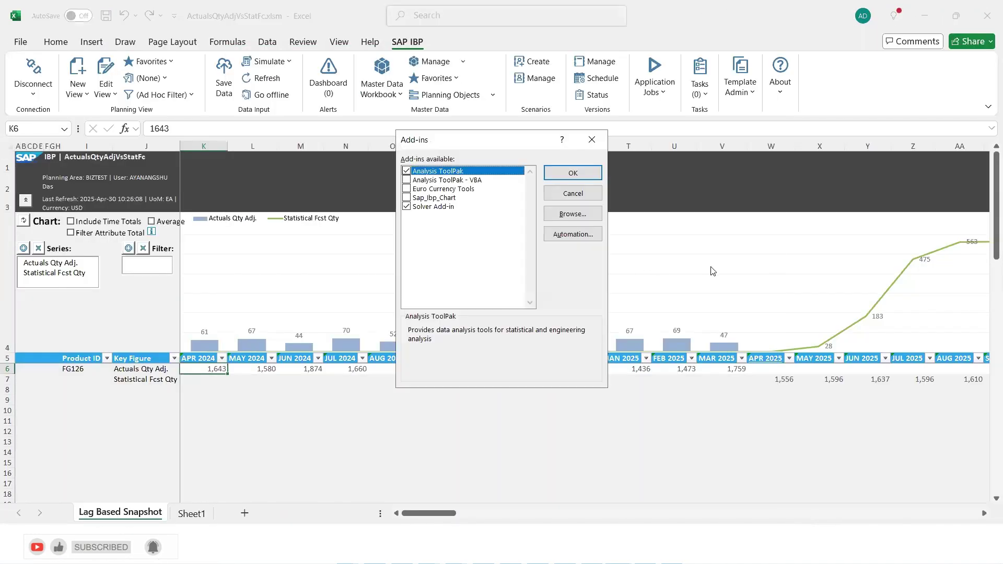
- Load SAP_IBP_Chart.xlam from AddIns, replace the existing copy, and enable Sap_Ibp_Chart
click(578, 213)
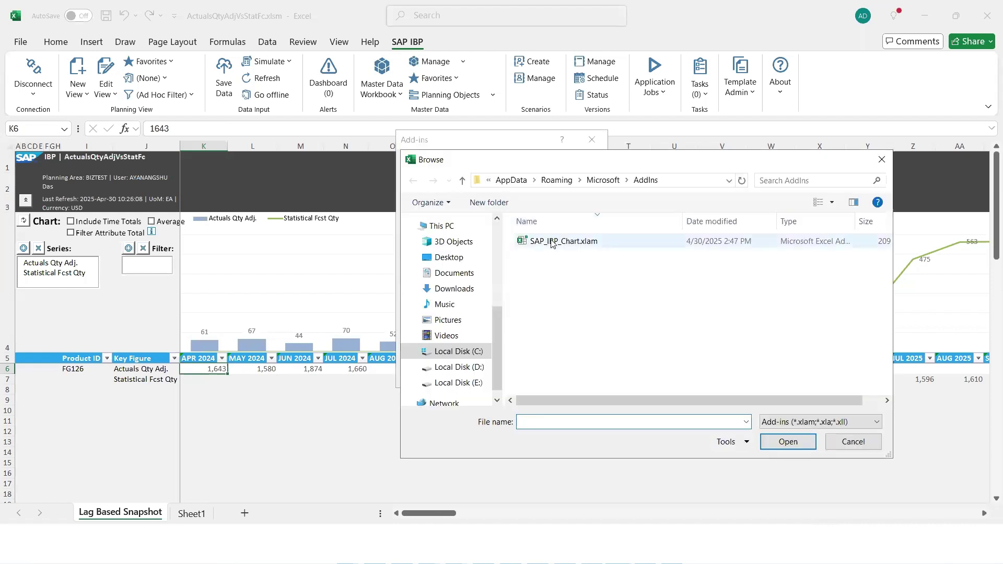
click(564, 241)
click(782, 441)
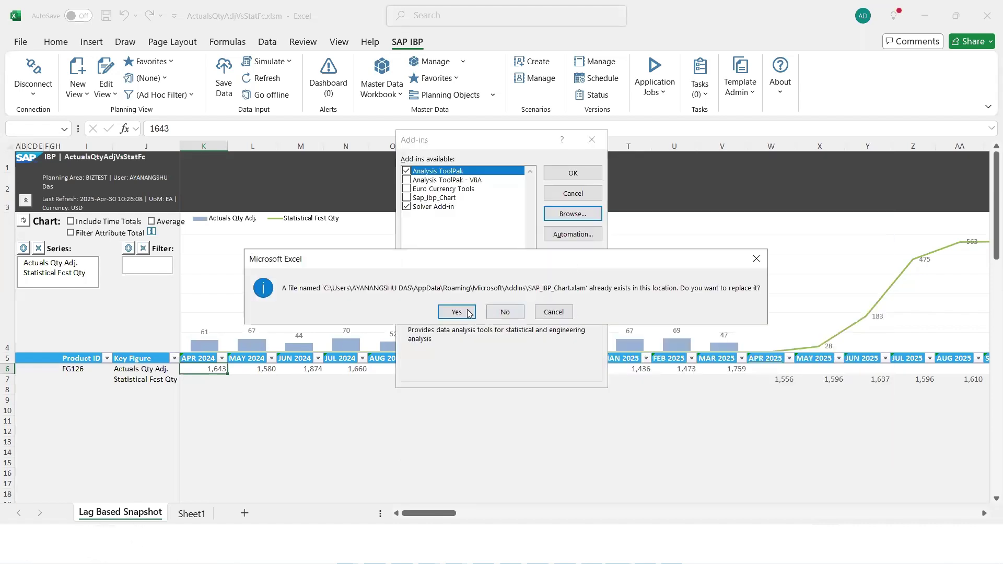
key(Return)
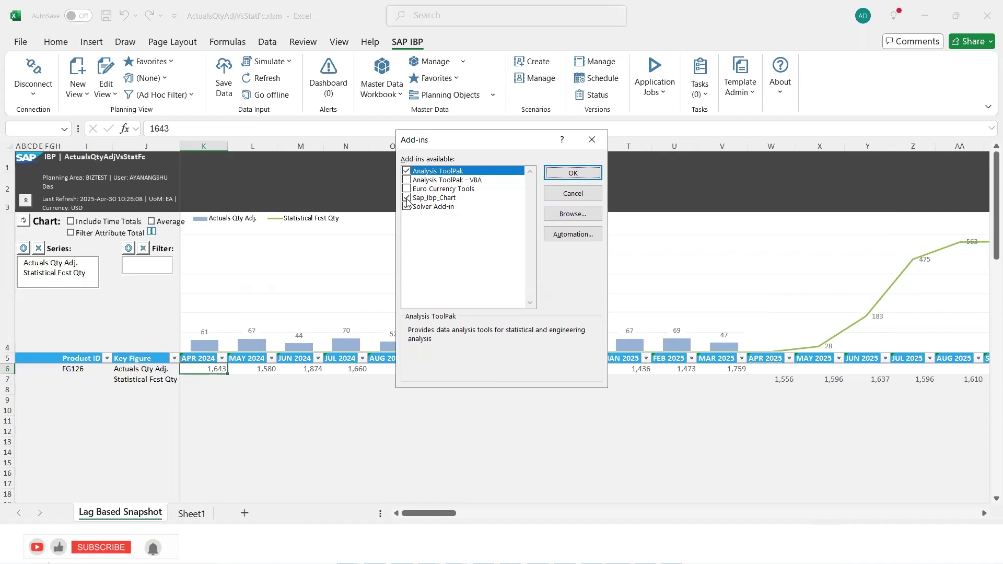
click(573, 173)
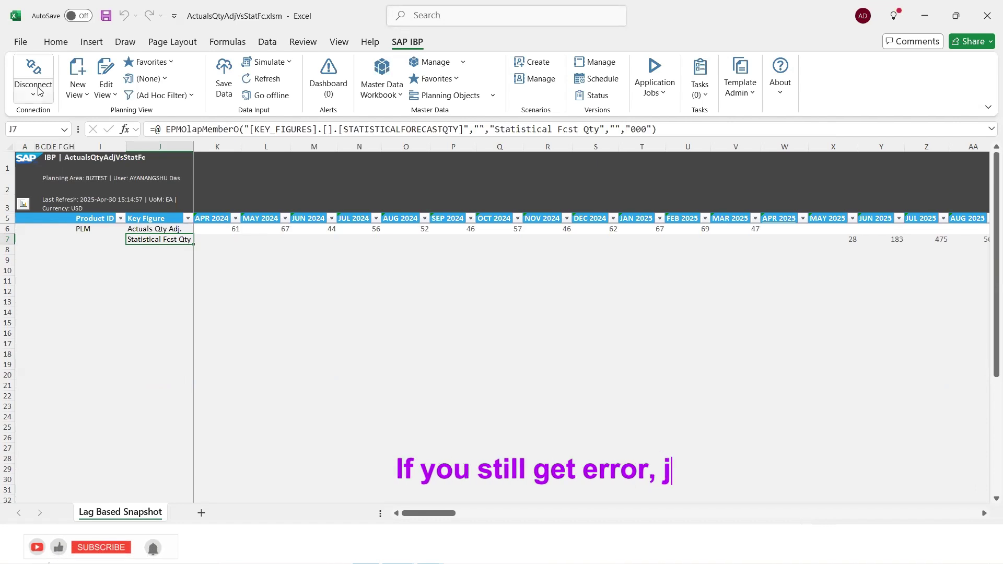
- In the IBP chart panel, add Actuals Qty Adj. and Statistical Fcst Qty (J6:J7) as chart series
click(23, 205)
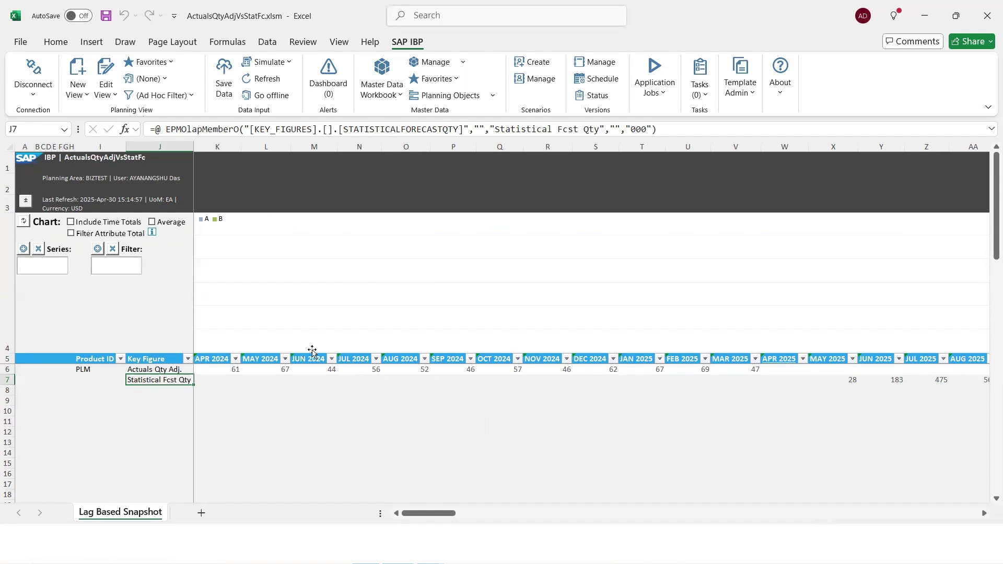
drag(161, 369, 156, 378)
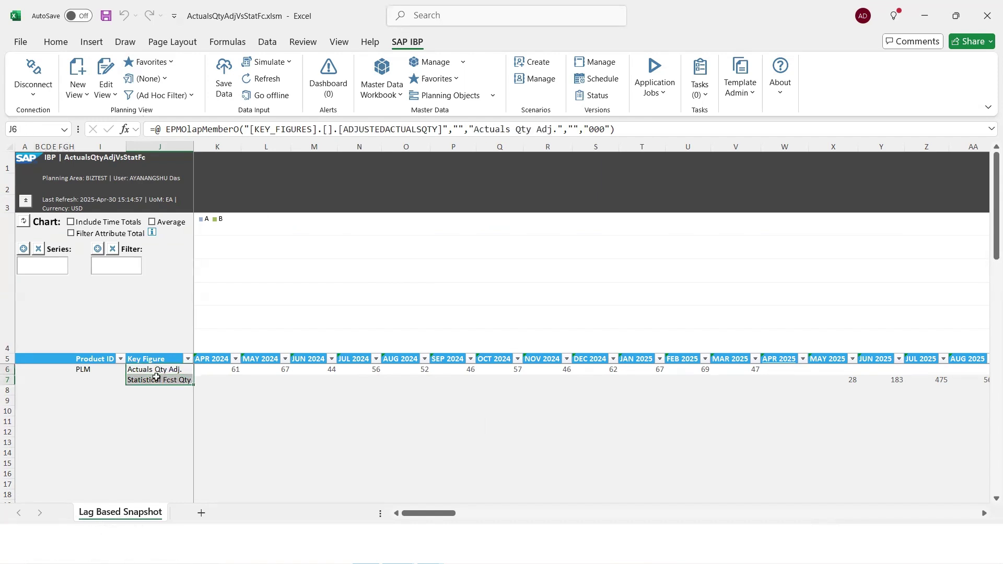
click(23, 249)
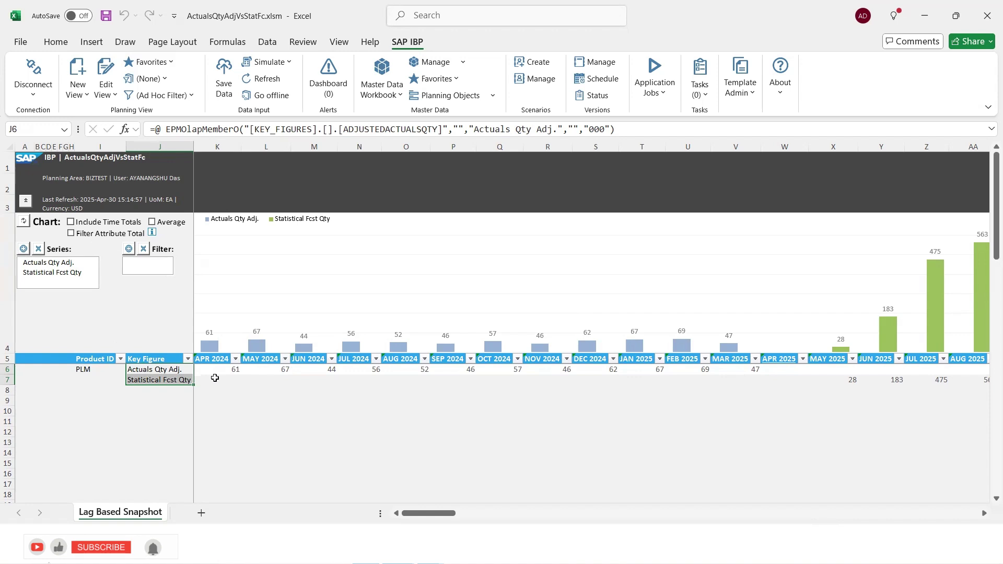
- Select the actuals values across row 6 and the forecast values in X7:AA7
drag(196, 369, 749, 371)
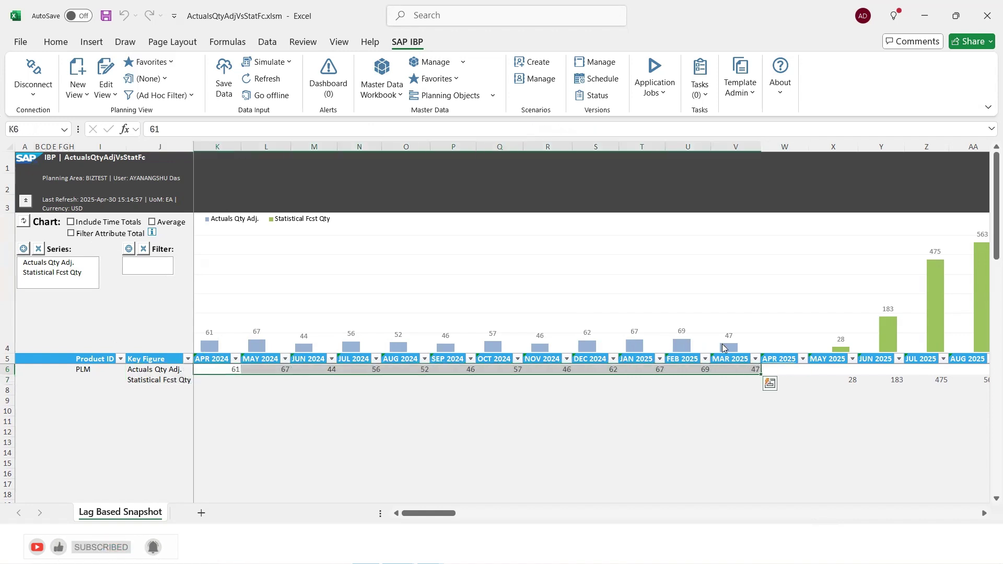
click(130, 385)
drag(836, 380, 961, 377)
drag(454, 510, 452, 511)
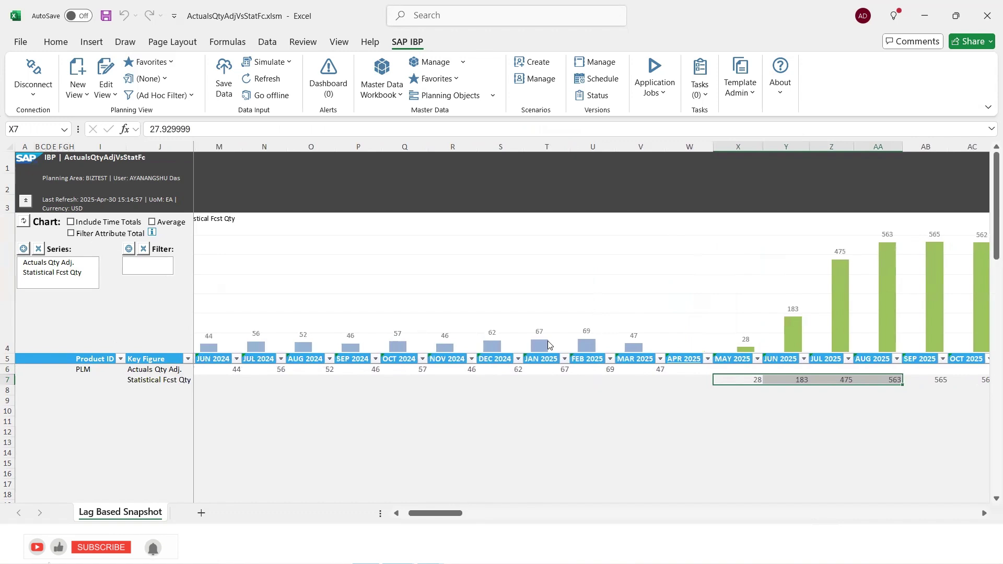
- Change the chart type to the Clustered Column - Line combo
click(590, 282)
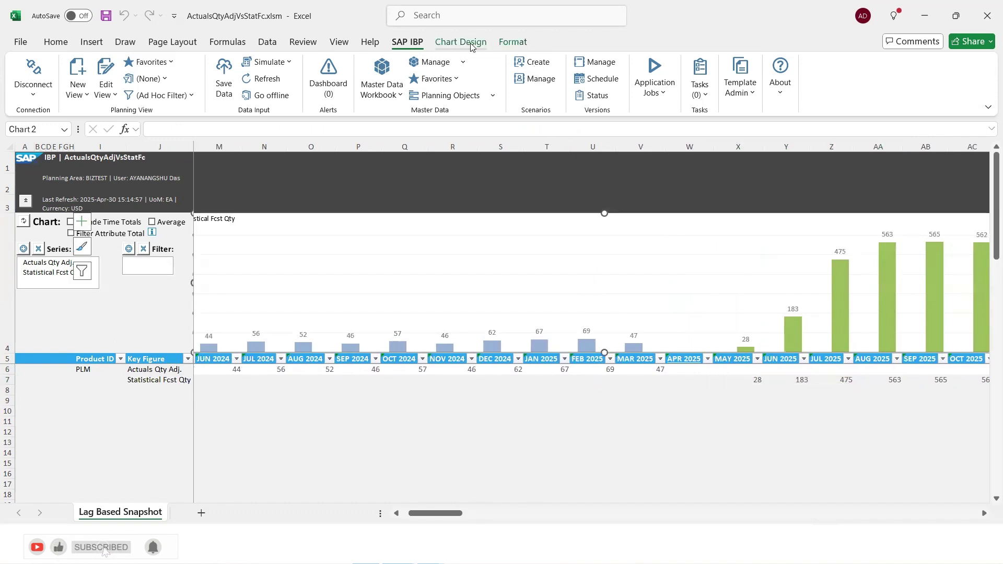
click(471, 45)
click(724, 84)
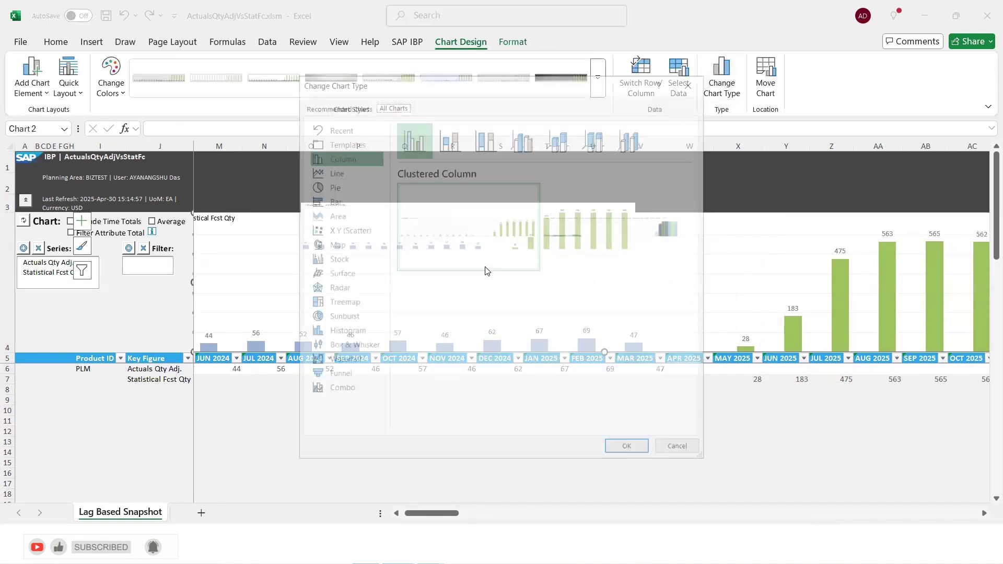
click(342, 389)
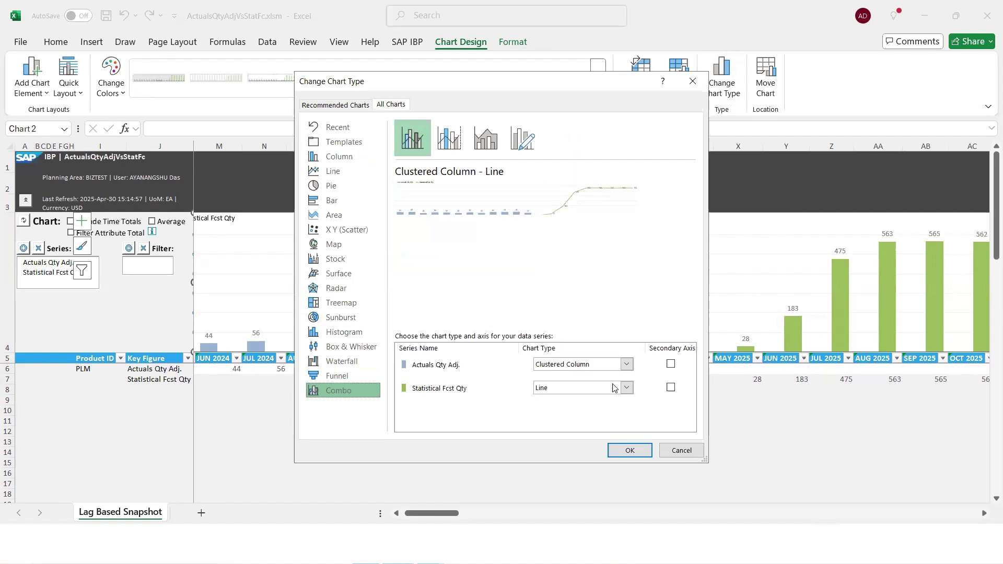
click(630, 450)
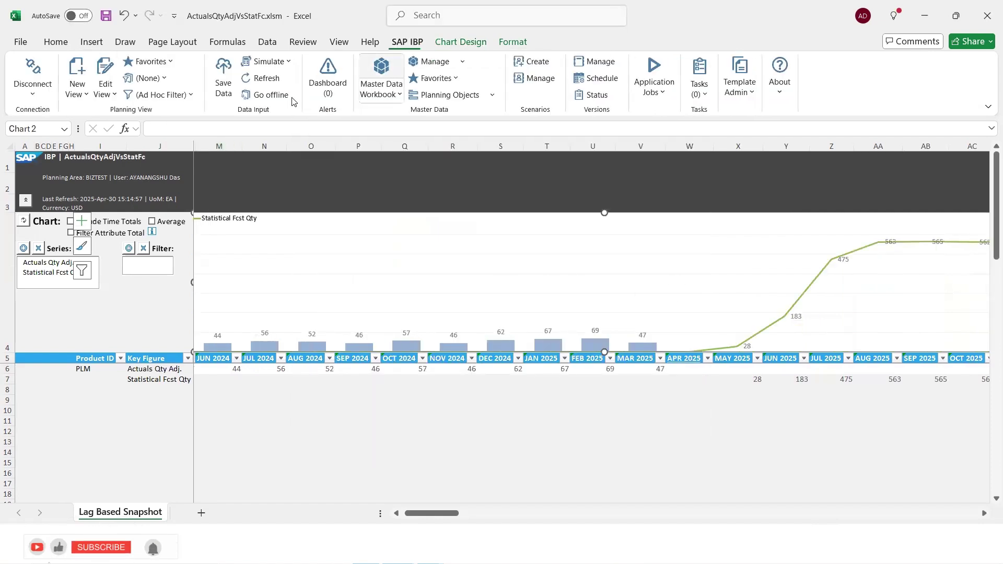
- Update the ActualsQtyAdjVsStatFc favorite with the current planning view and chart
click(152, 62)
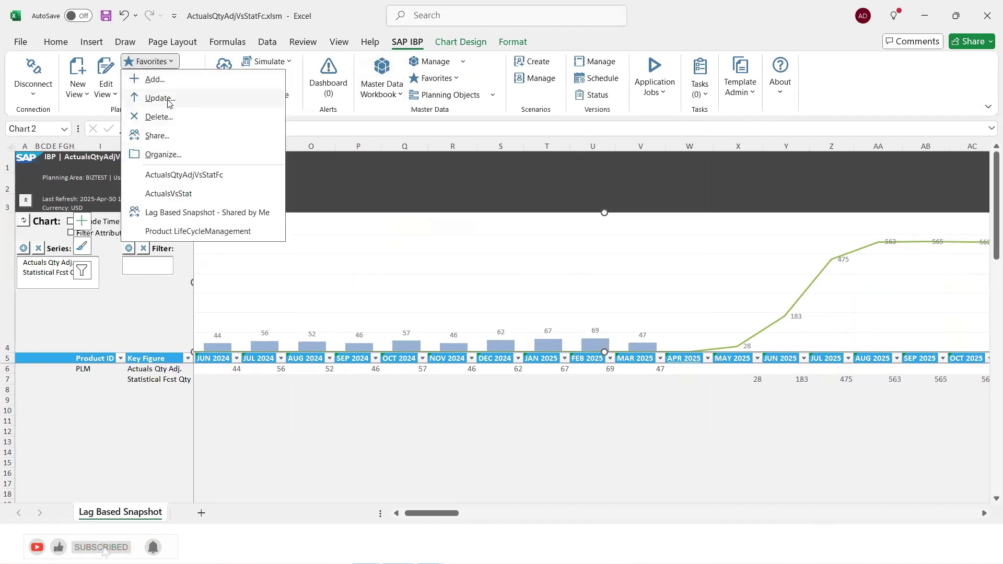
click(159, 101)
click(585, 336)
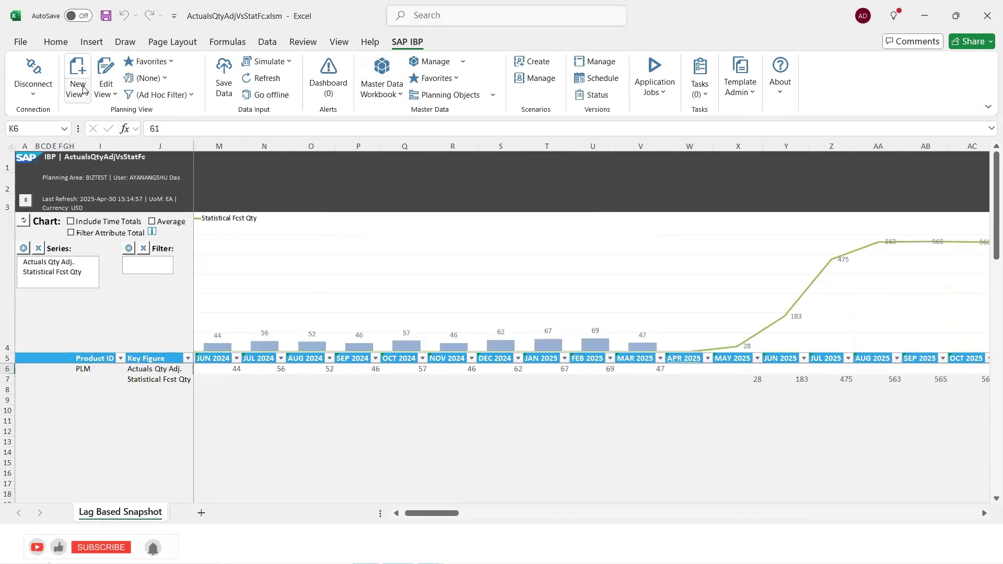
- Close the workbook without saving and reopen ActualsQtyAdjVsStatFc from SAP IBP Favorites
key(ctrl+w)
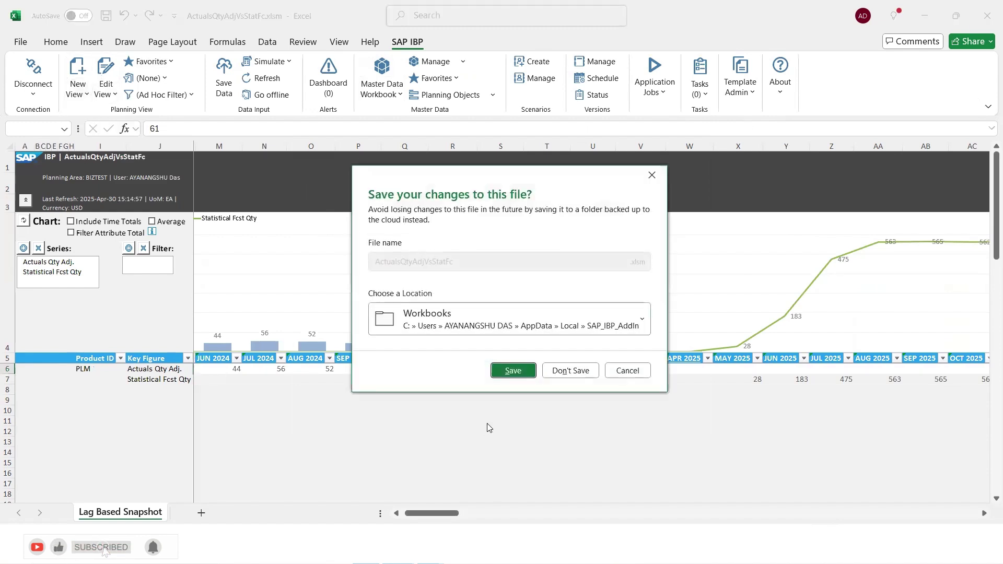
click(577, 371)
click(150, 61)
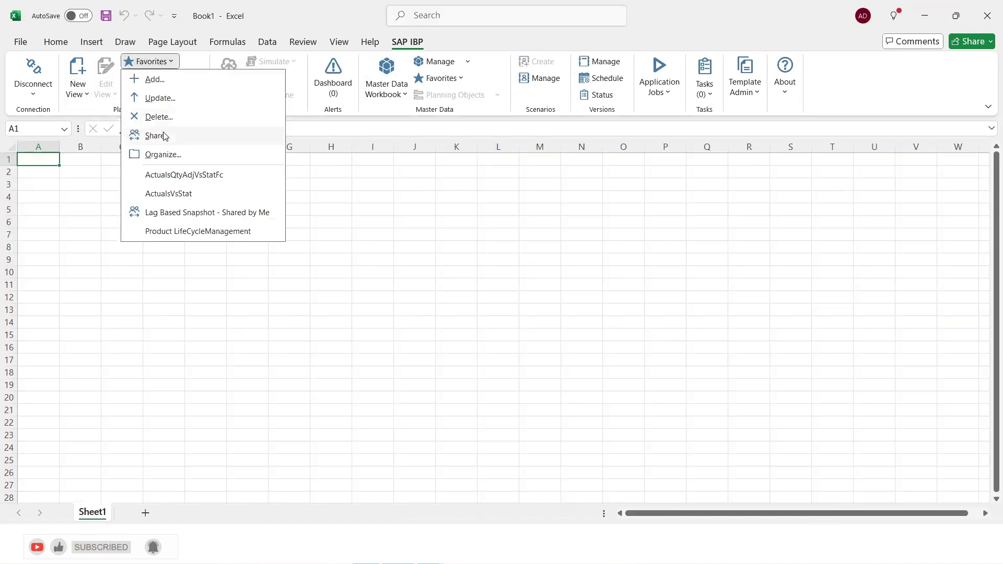
click(179, 193)
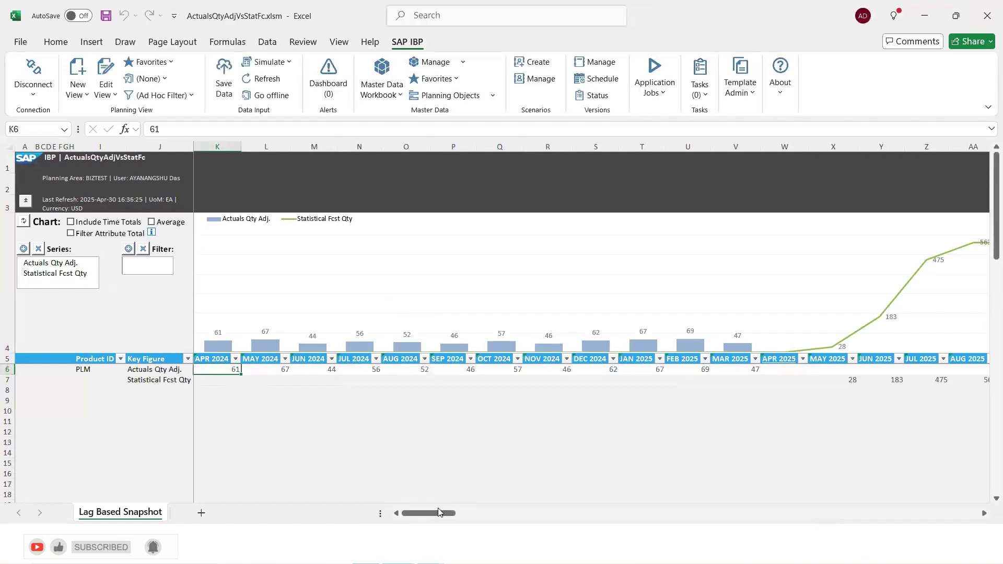
drag(440, 513, 541, 519)
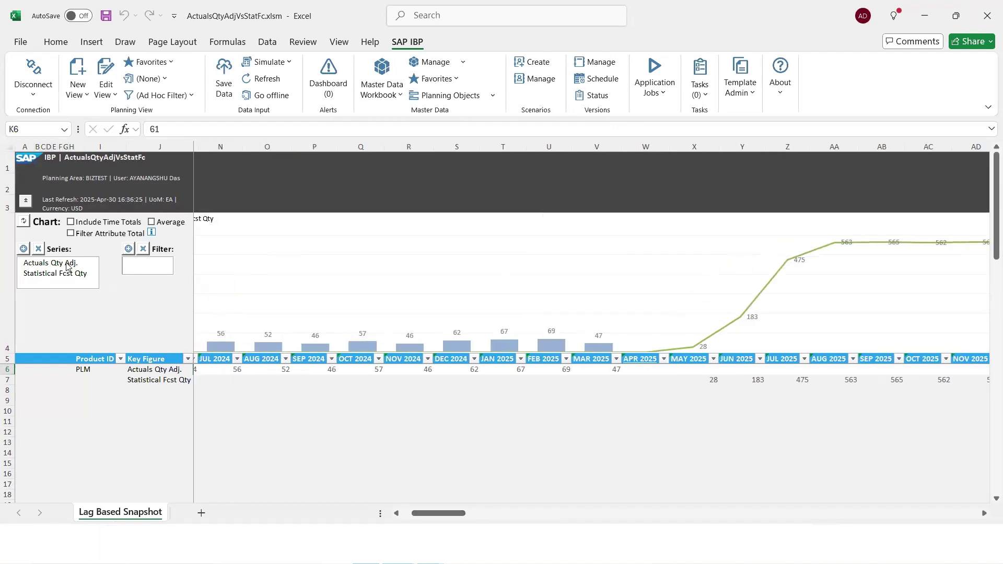